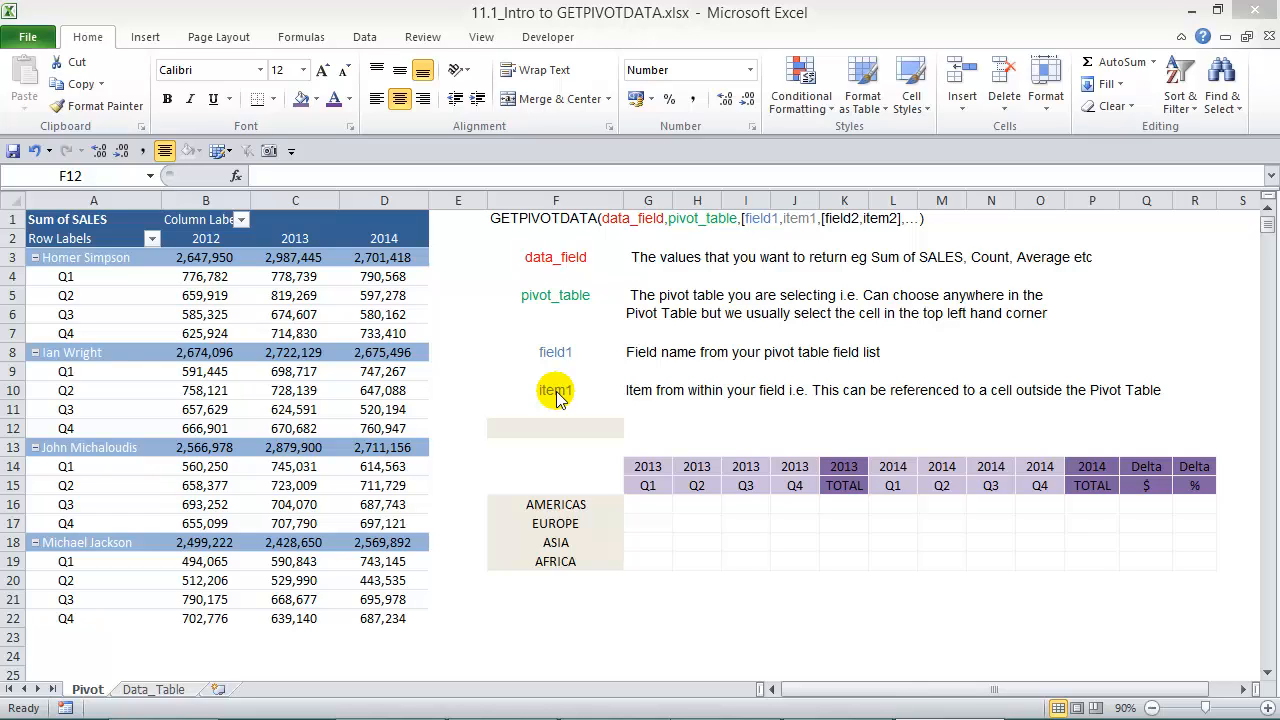
In E4, add the first salesperson's 2013 and 2014 Q1 pivot values, giving 1569307.
{"action": "left_click", "coordinate": [463, 284]}
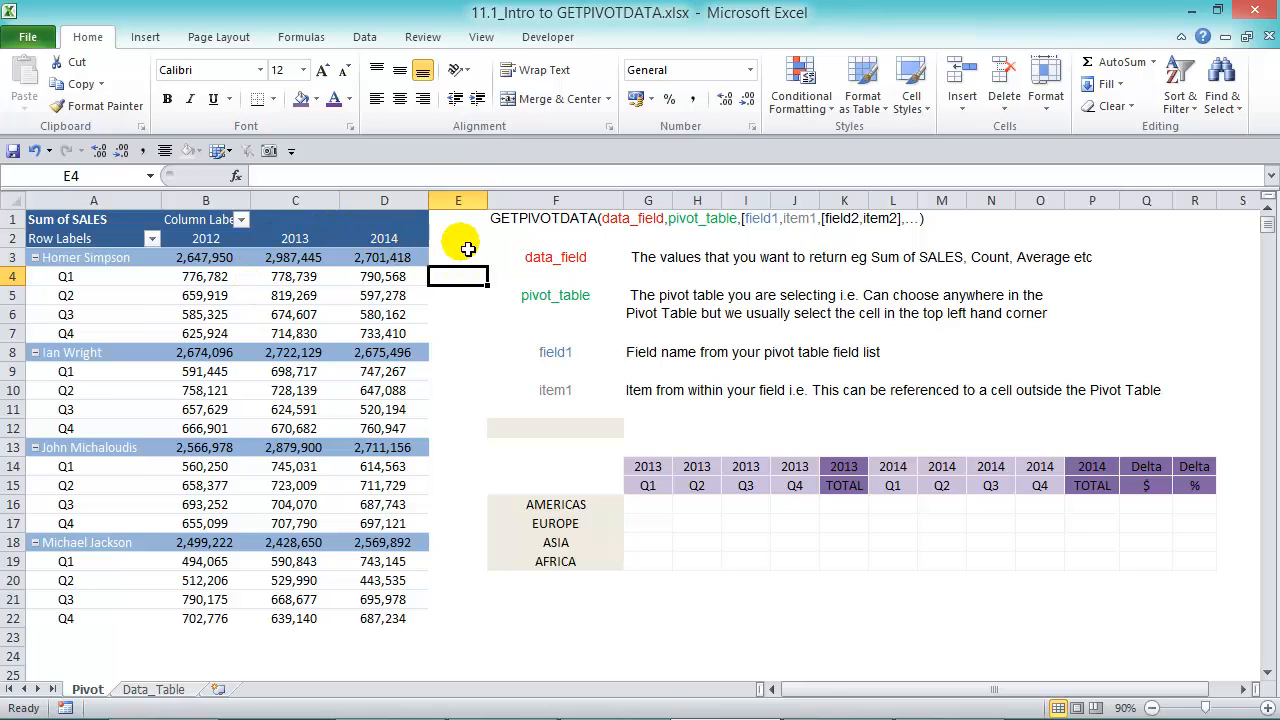
{"action": "type", "text": "+"}
{"action": "left_click", "coordinate": [300, 277]}
{"action": "type", "text": "+"}
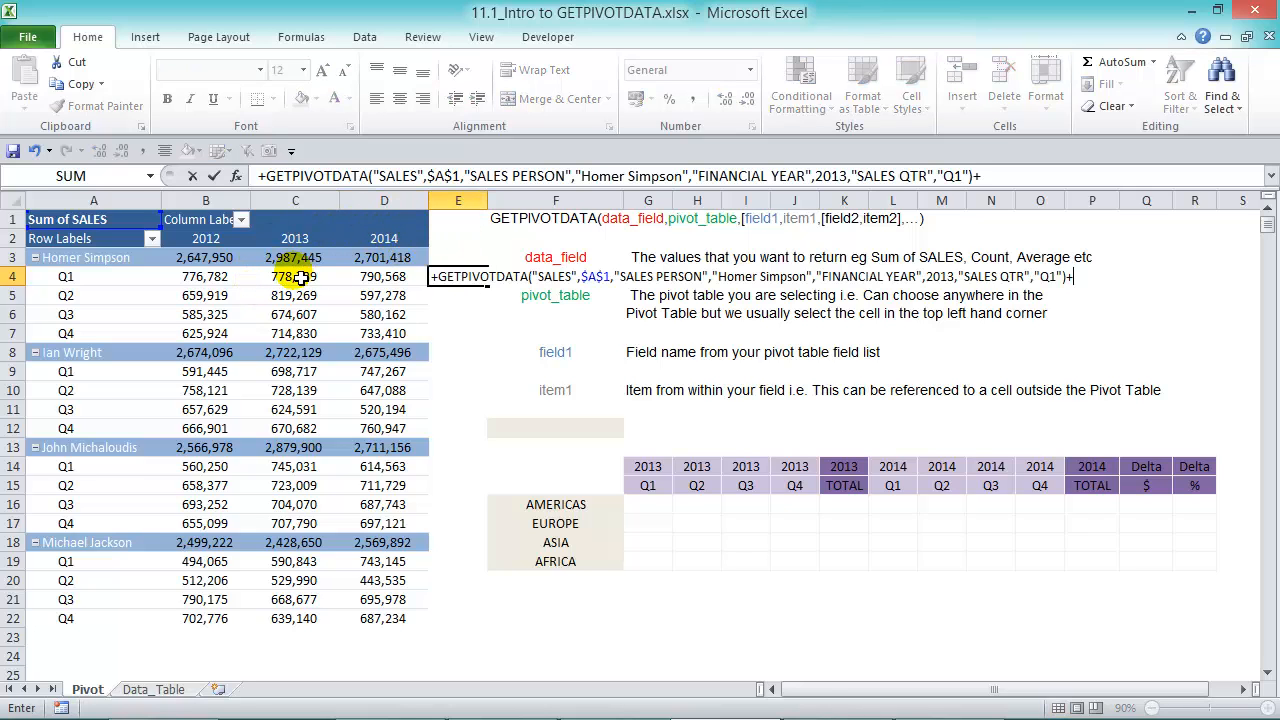
{"action": "left_click", "coordinate": [380, 278]}
{"action": "key", "text": "Return"}
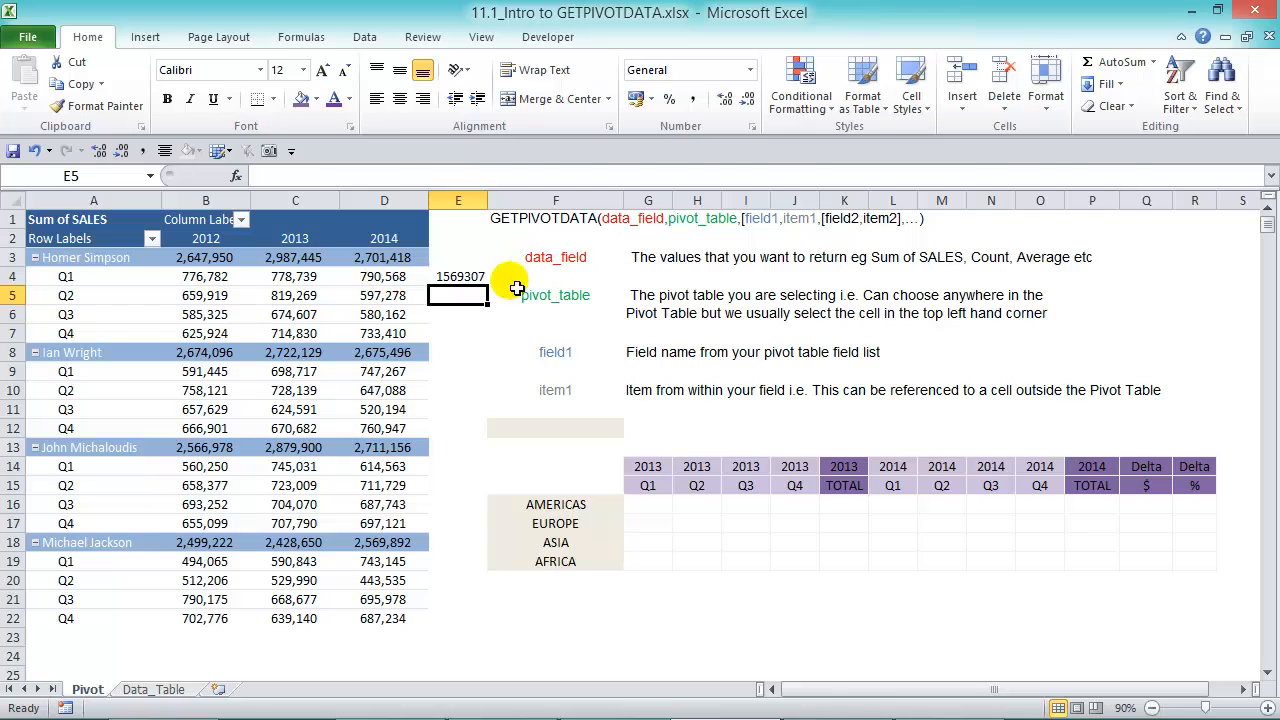
Copy the E4 formula down through E22, then undo the fill.
{"action": "left_click", "coordinate": [458, 277]}
{"action": "left_click_drag", "start_coordinate": [488, 286], "coordinate": [482, 627]}
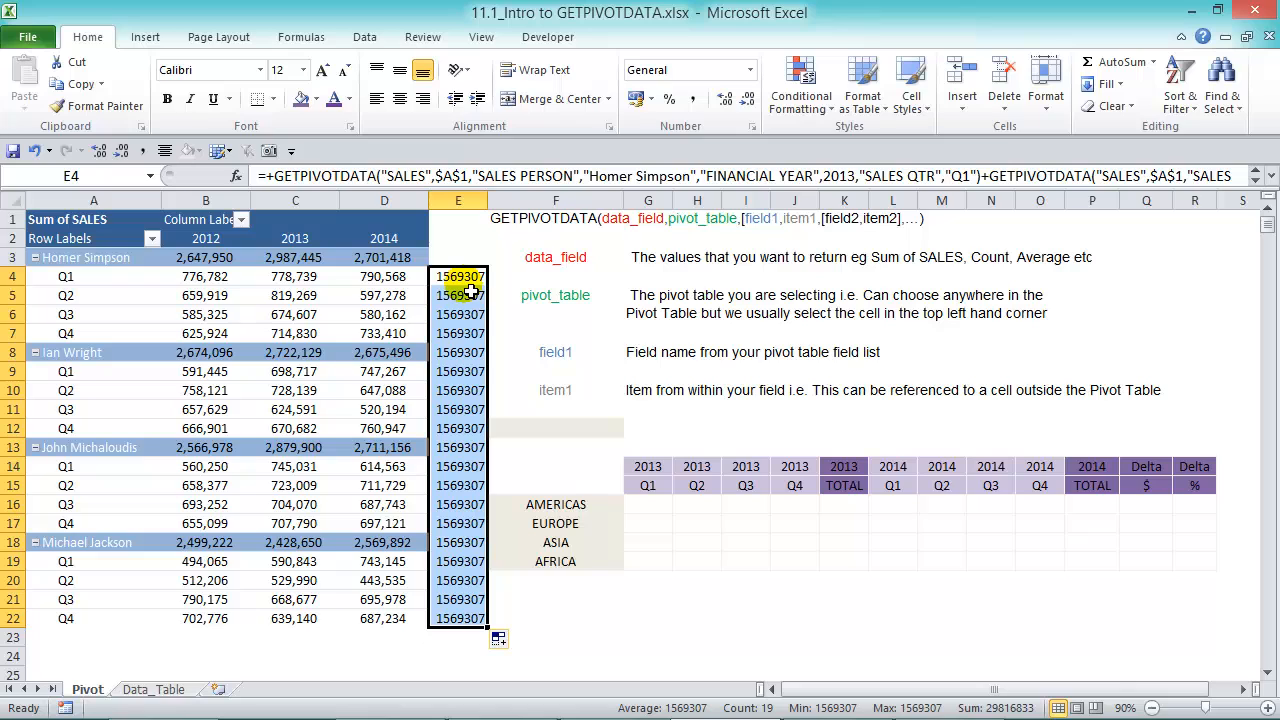
{"action": "key", "text": "ctrl+z"}
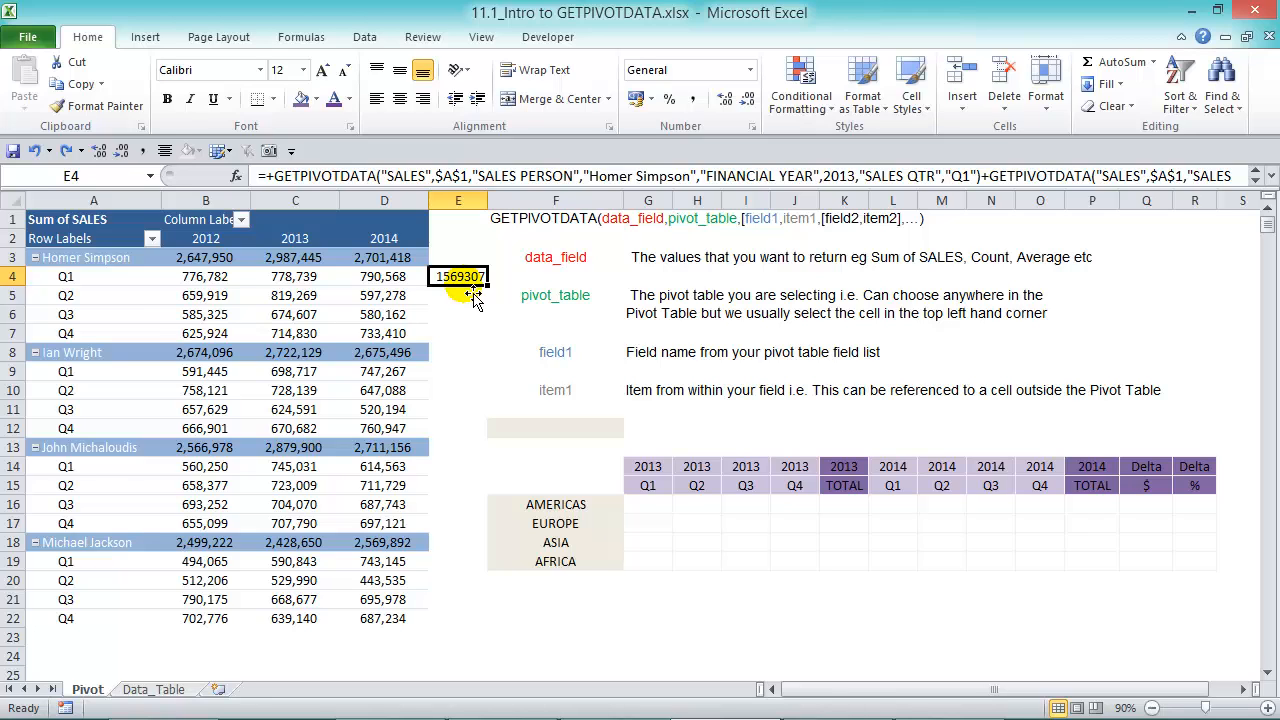
Turn off Generate GetPivotData in the PivotTable options.
{"action": "left_click", "coordinate": [380, 280]}
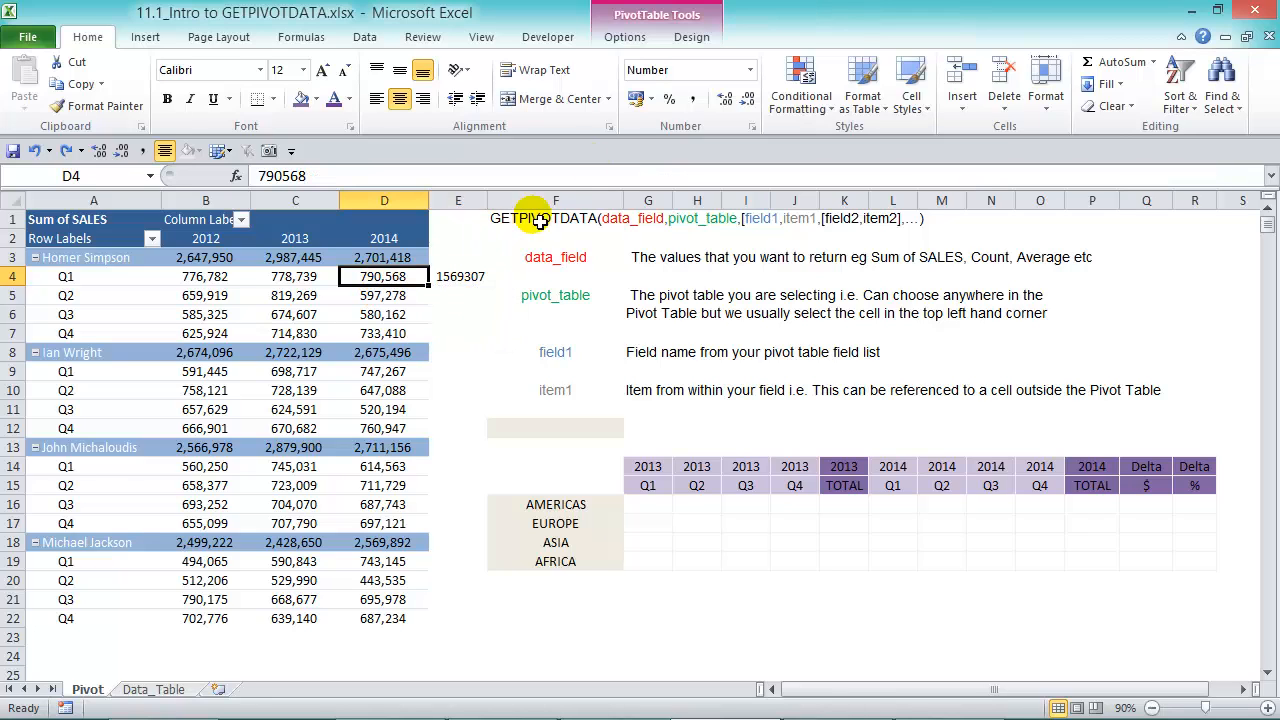
{"action": "left_click", "coordinate": [626, 37]}
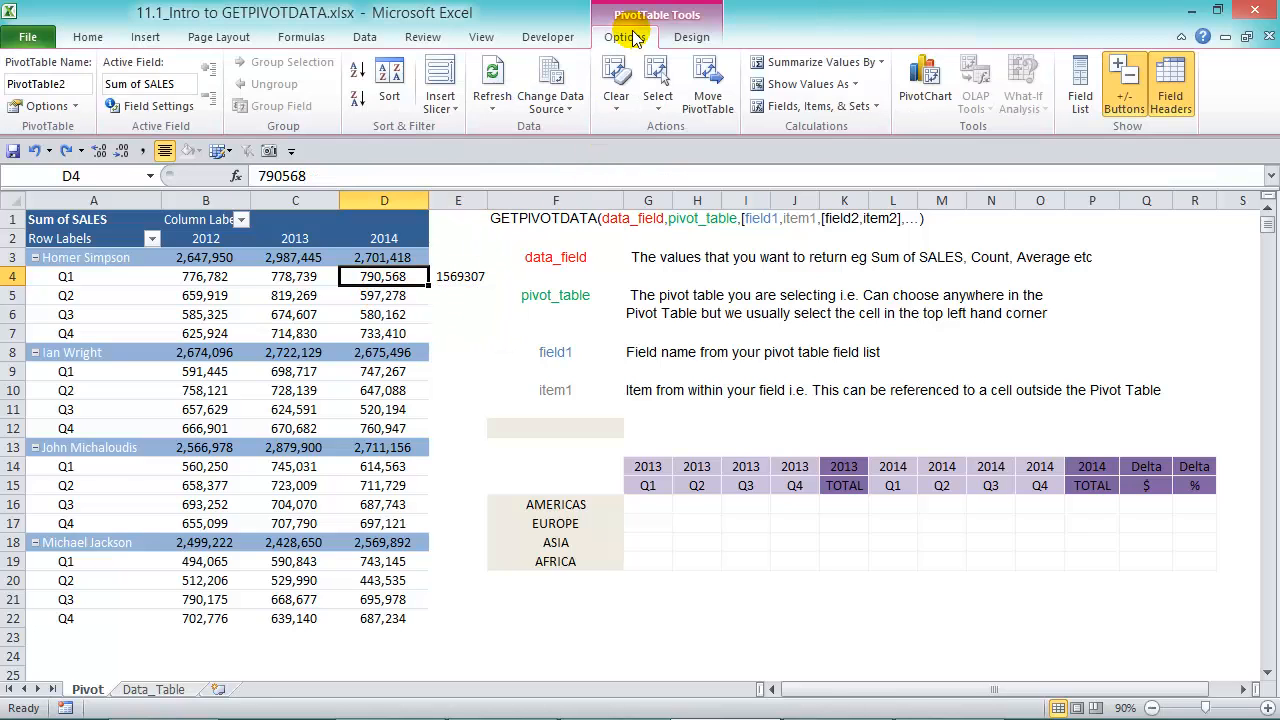
{"action": "left_click", "coordinate": [76, 106]}
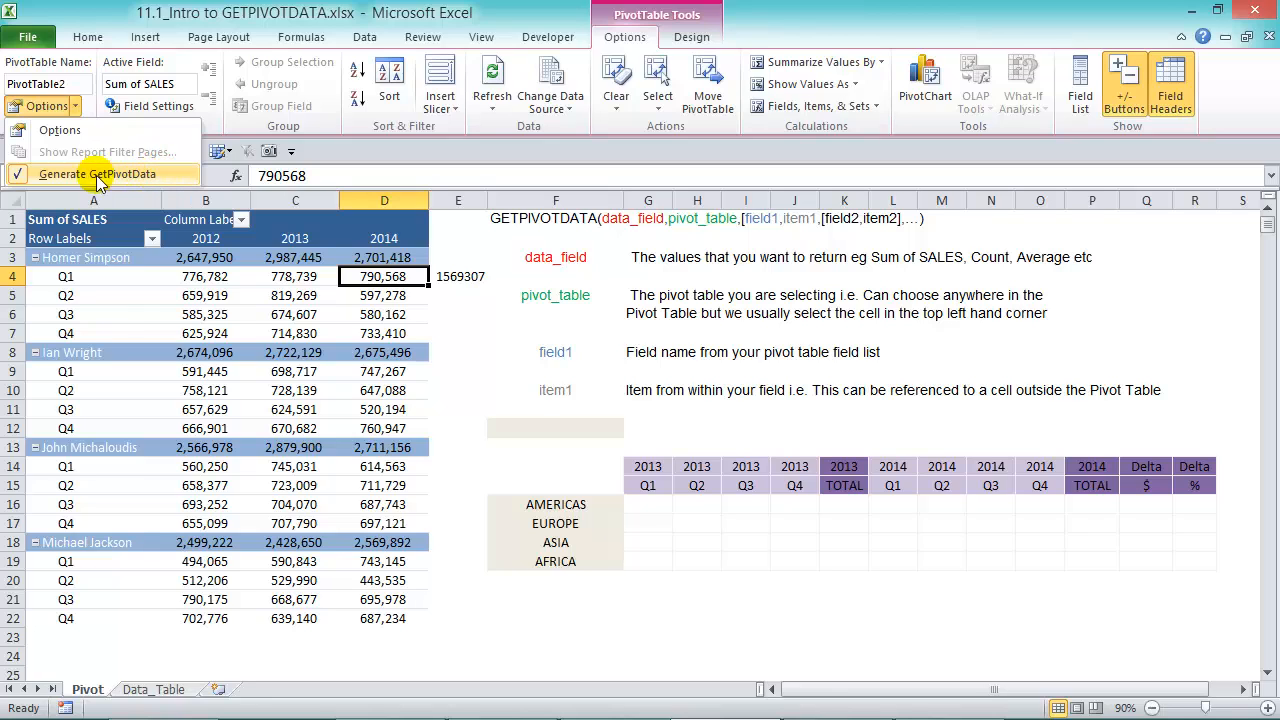
{"action": "left_click", "coordinate": [28, 176]}
Enter a plain reference =+D5 in E5, returning 597,278.
{"action": "left_click", "coordinate": [458, 277]}
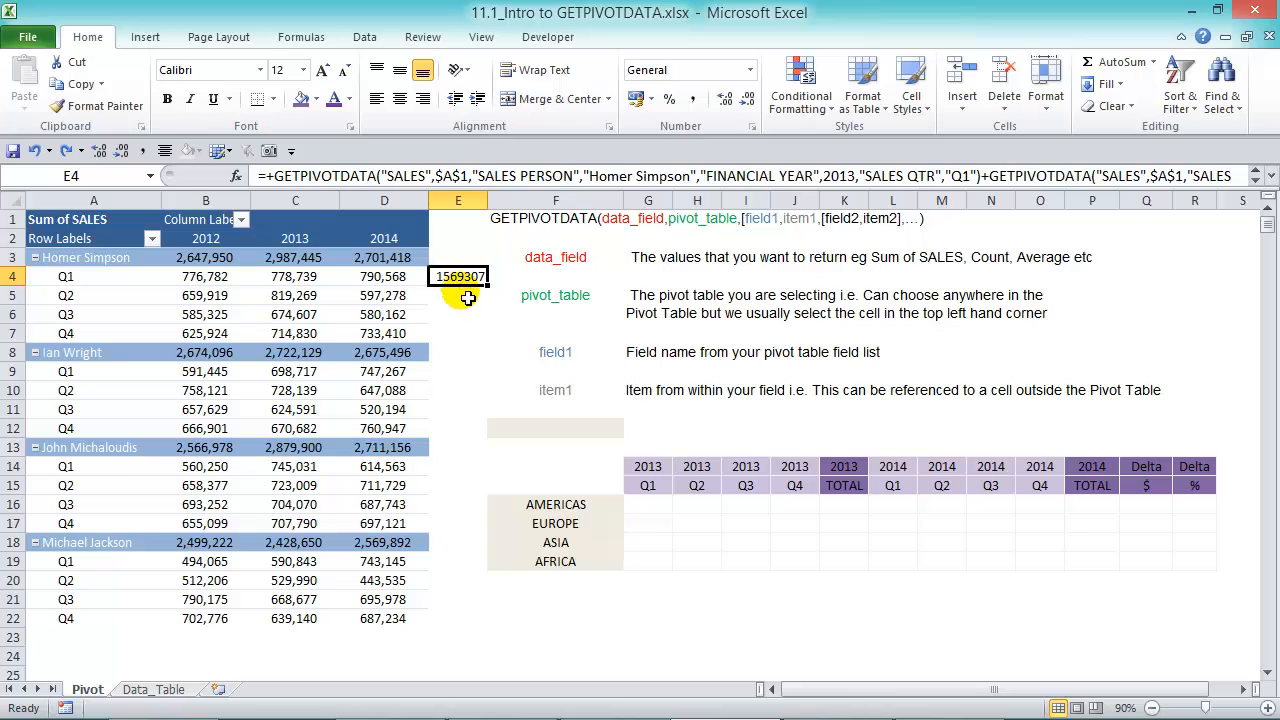
{"action": "left_click", "coordinate": [467, 296]}
{"action": "type", "text": "+"}
{"action": "key", "text": "Left"}
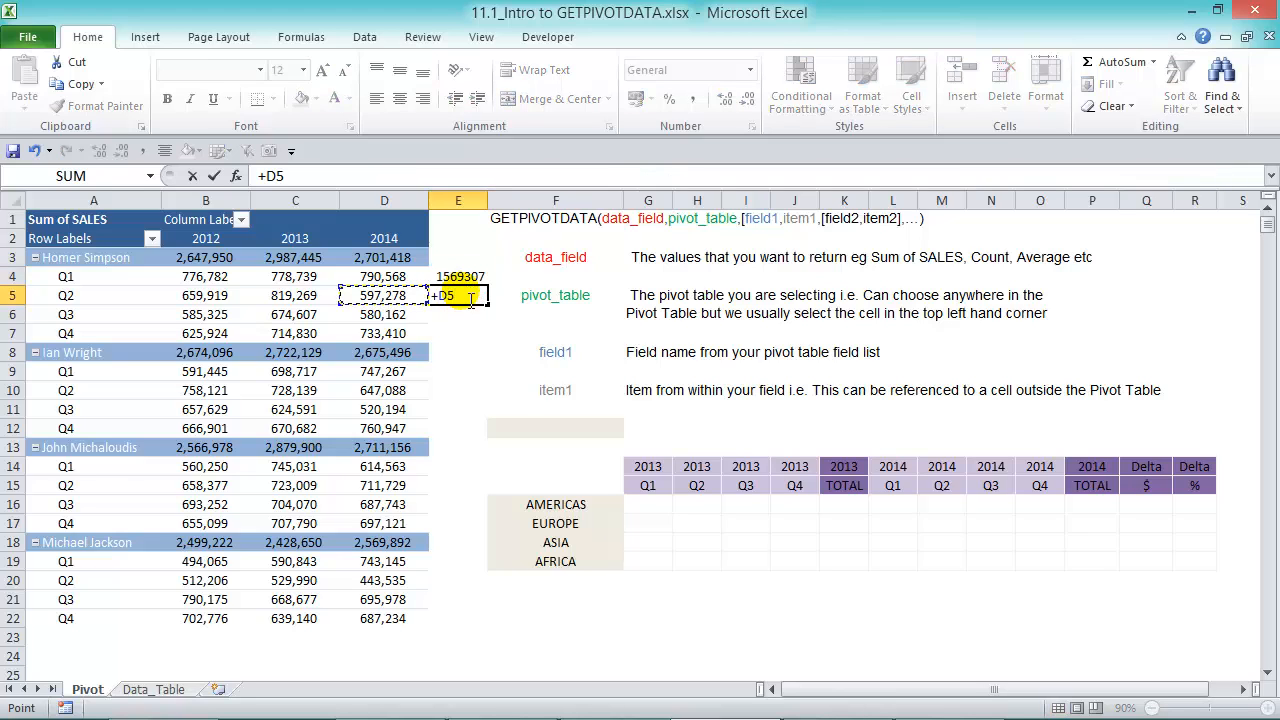
{"action": "key", "text": "Return"}
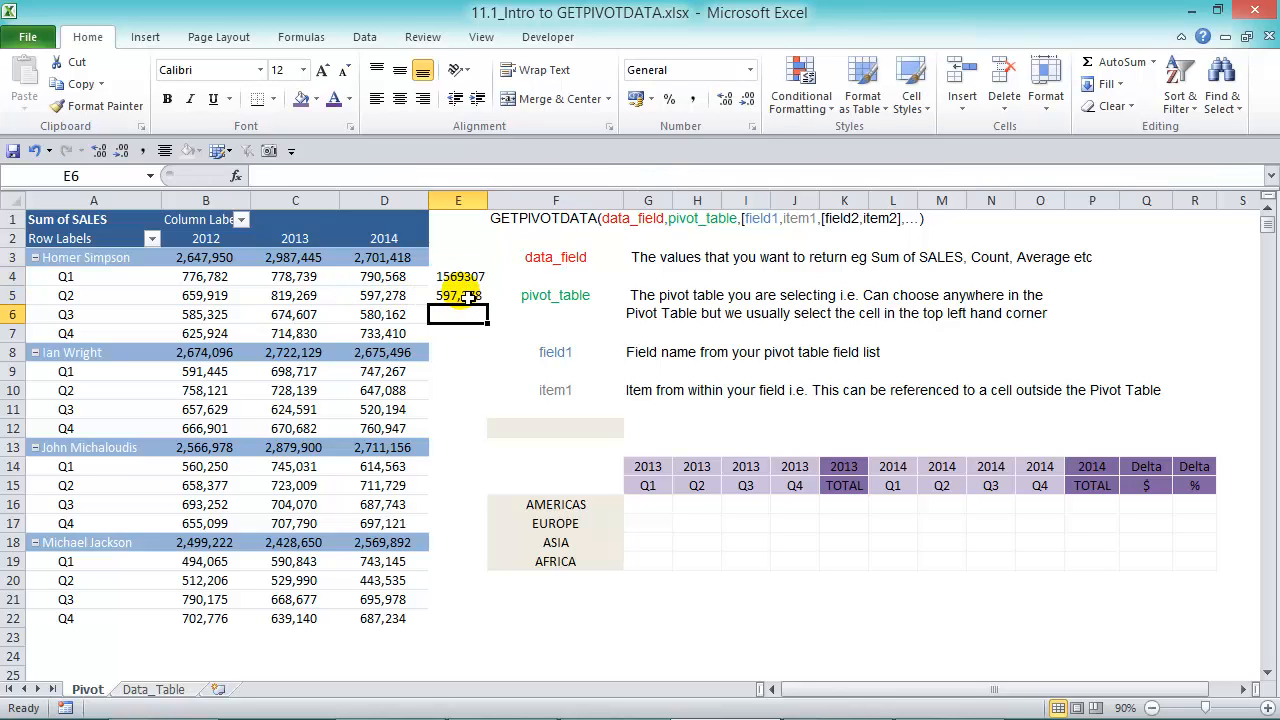
{"action": "left_click", "coordinate": [468, 297]}
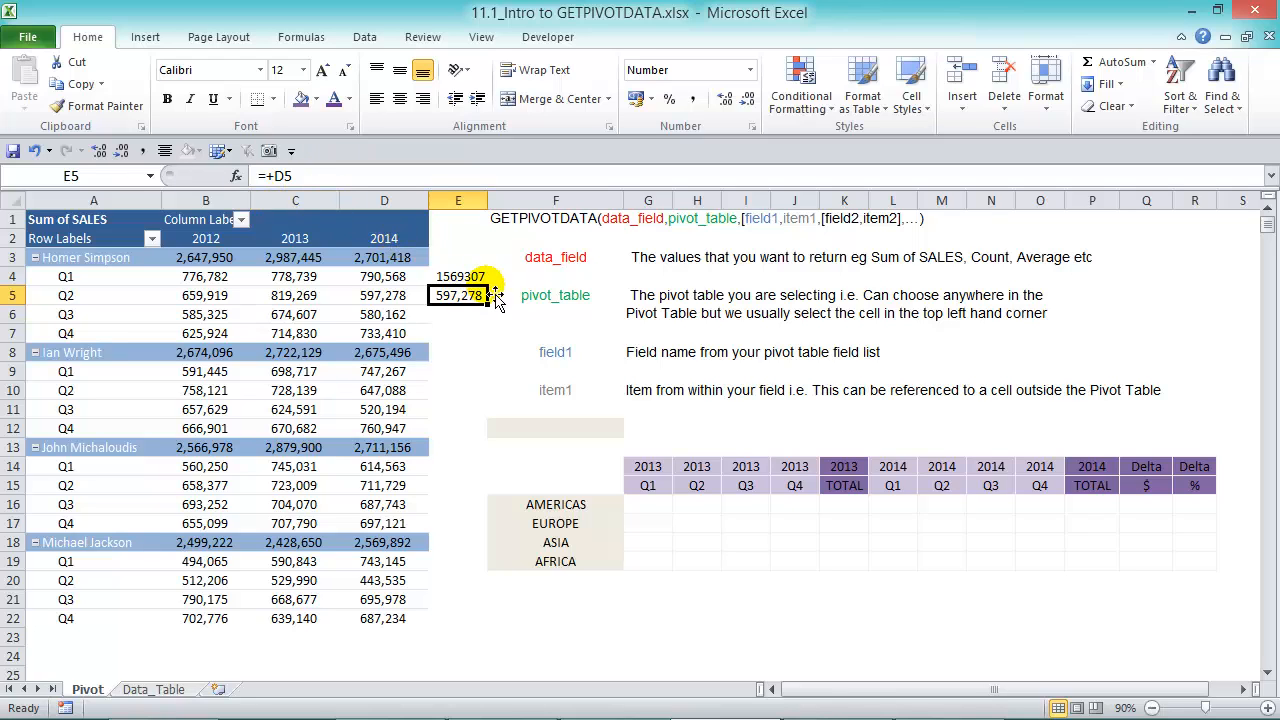
Turn Generate GetPivotData back on and confirm the setting.
{"action": "left_click", "coordinate": [400, 295]}
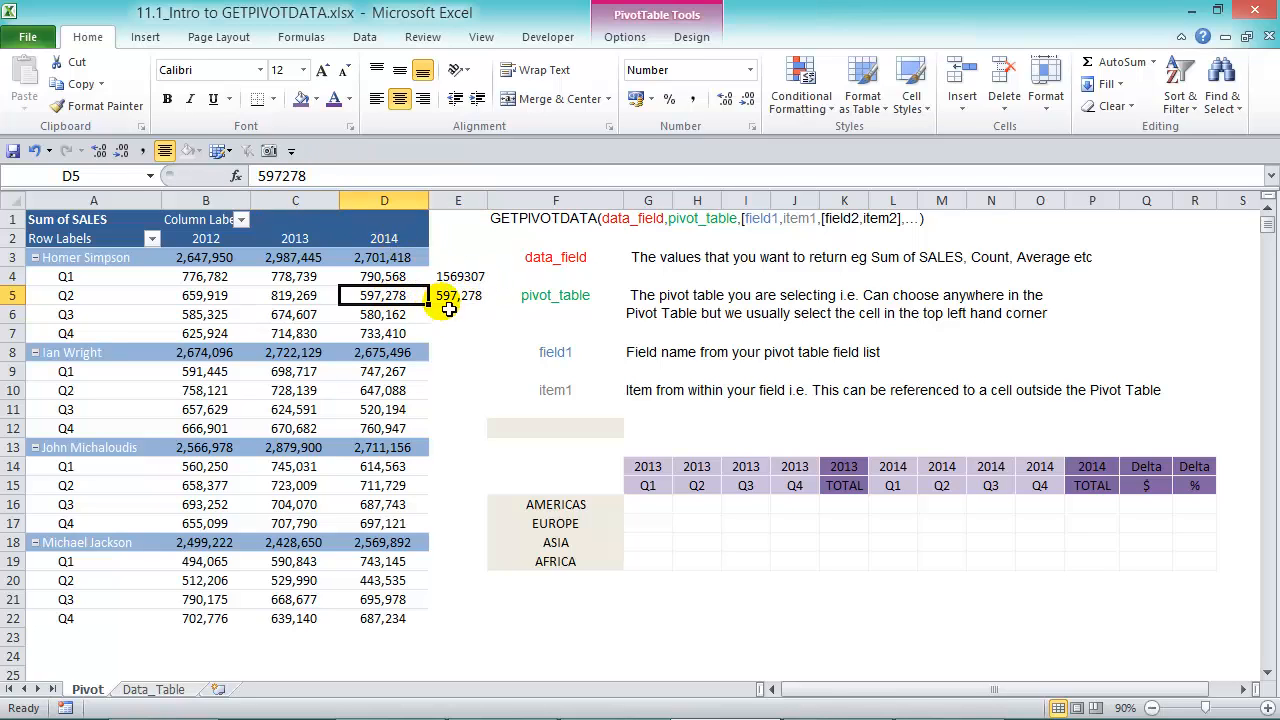
{"action": "left_click", "coordinate": [645, 40]}
{"action": "left_click", "coordinate": [47, 105]}
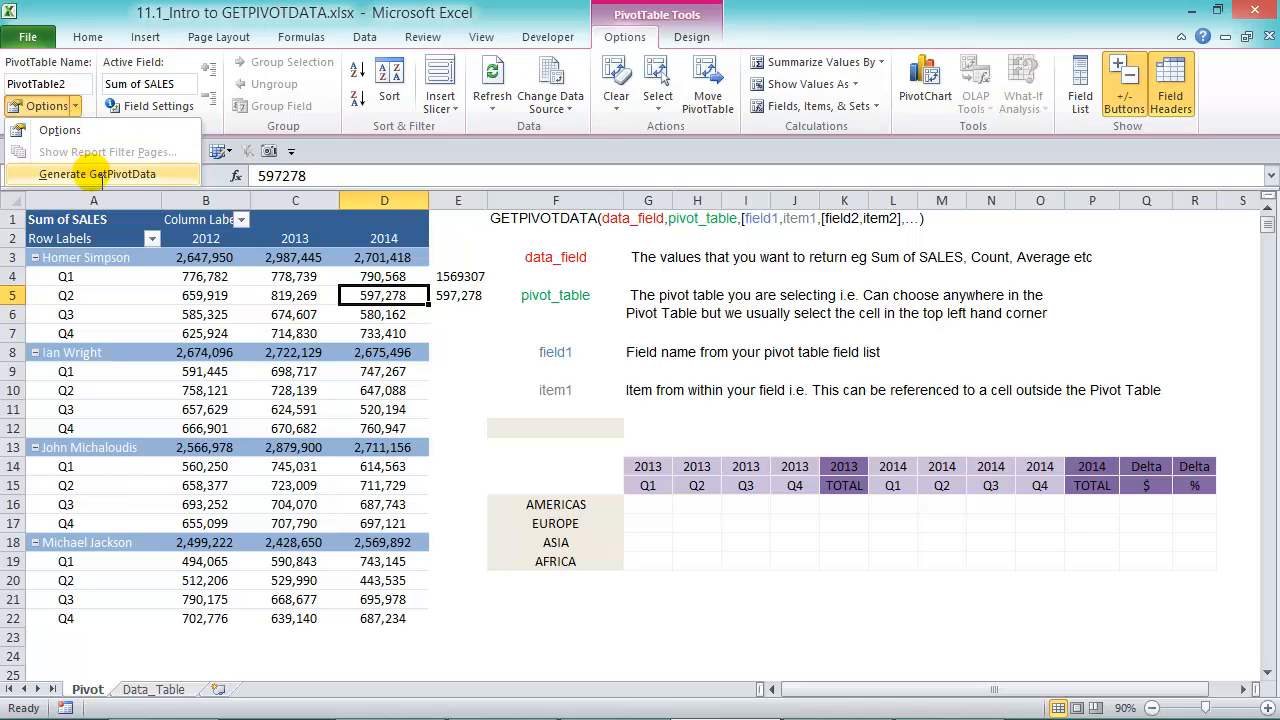
{"action": "left_click", "coordinate": [100, 174]}
{"action": "left_click", "coordinate": [76, 105]}
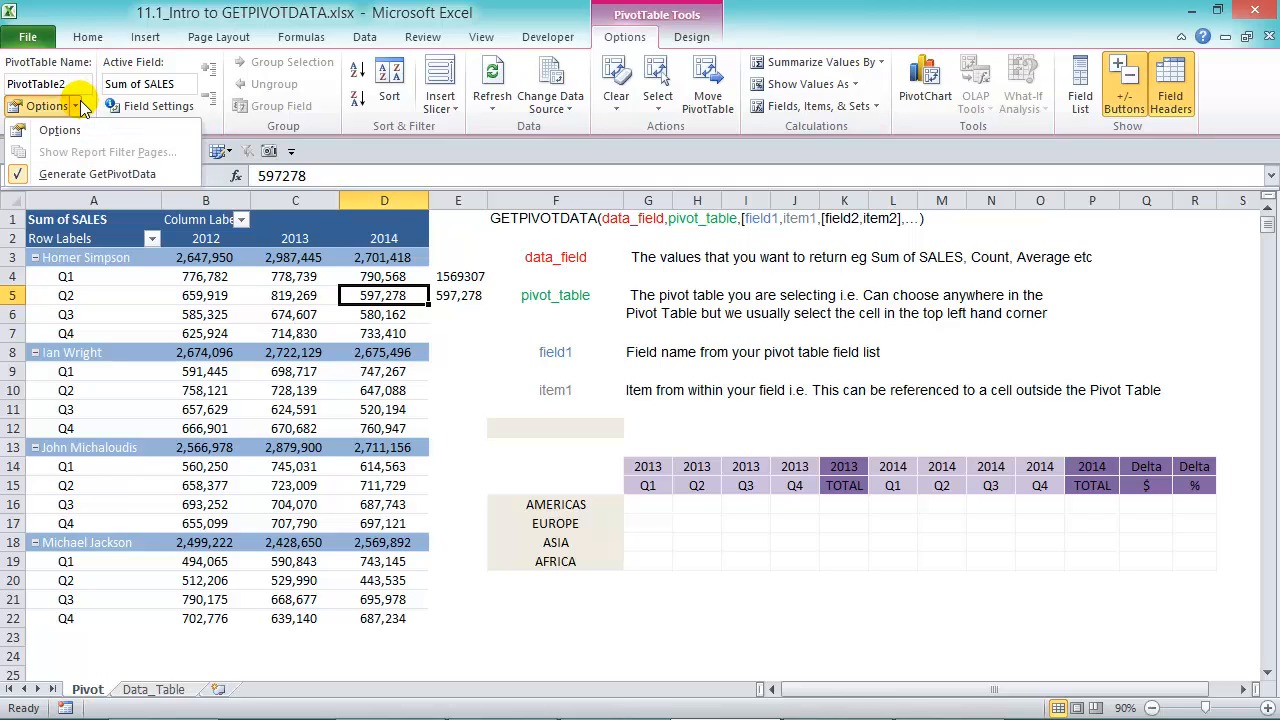
{"action": "key", "text": "Escape"}
In F12, reference D12 to get the second salesperson's 2014 Q4 sales, 760,947.
{"action": "left_click", "coordinate": [571, 428]}
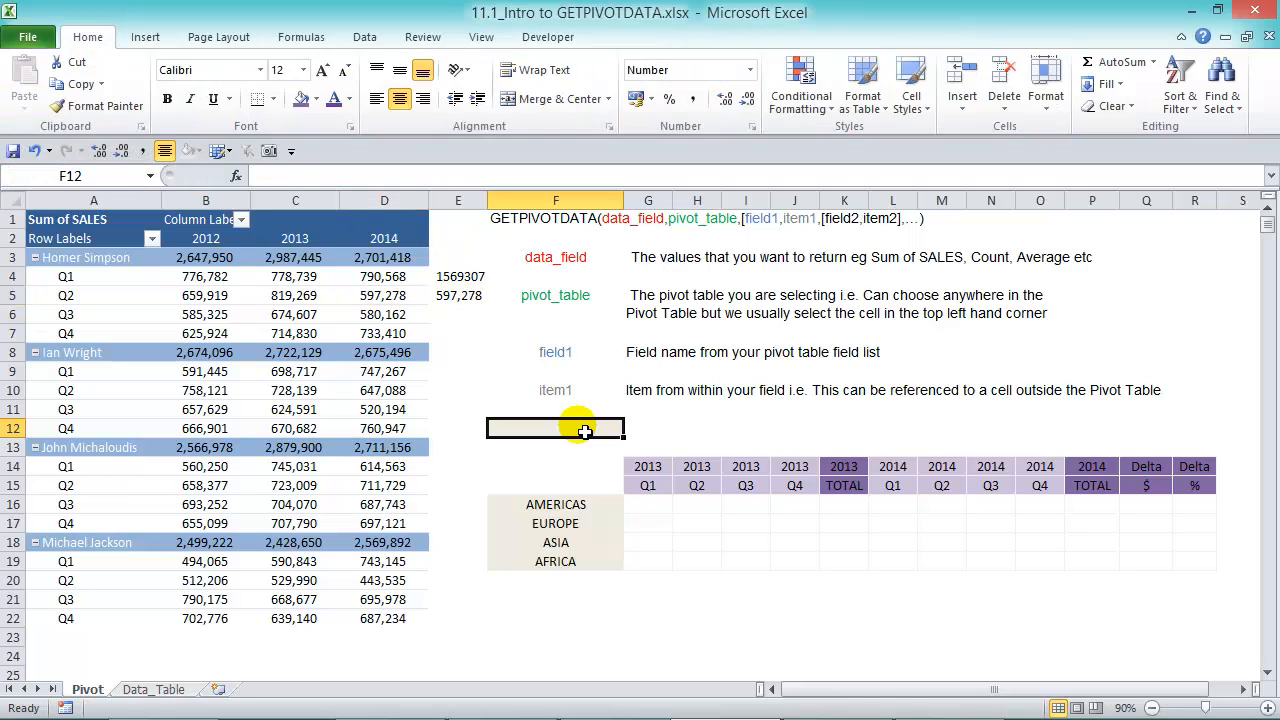
{"action": "type", "text": "+"}
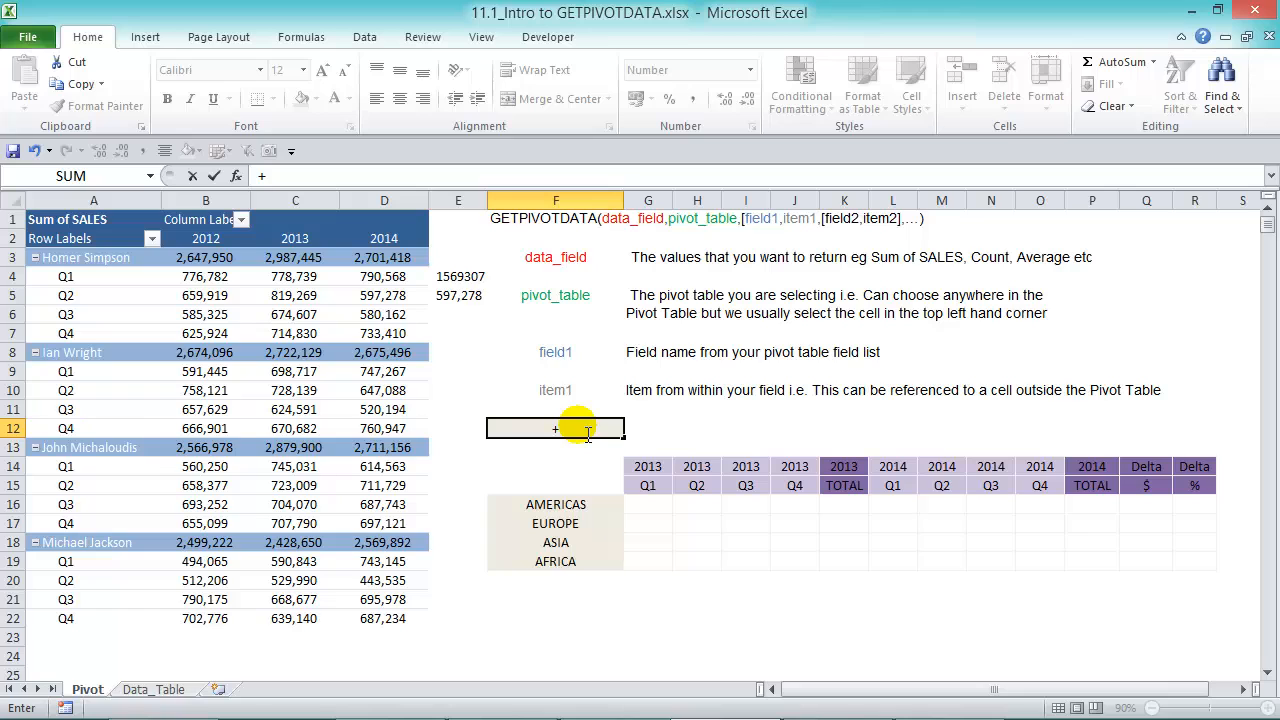
{"action": "left_click", "coordinate": [405, 428]}
{"action": "key", "text": "Return"}
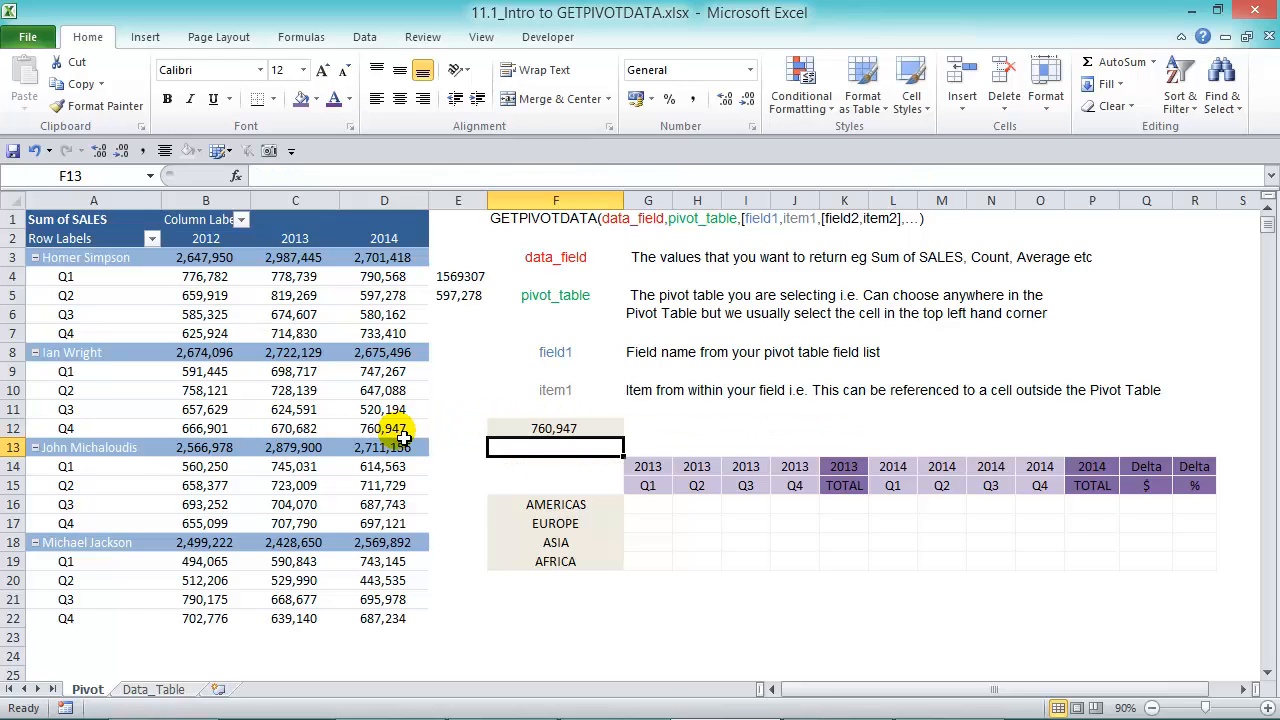
Put the F12 formula into edit mode in the formula bar.
{"action": "left_click", "coordinate": [551, 433]}
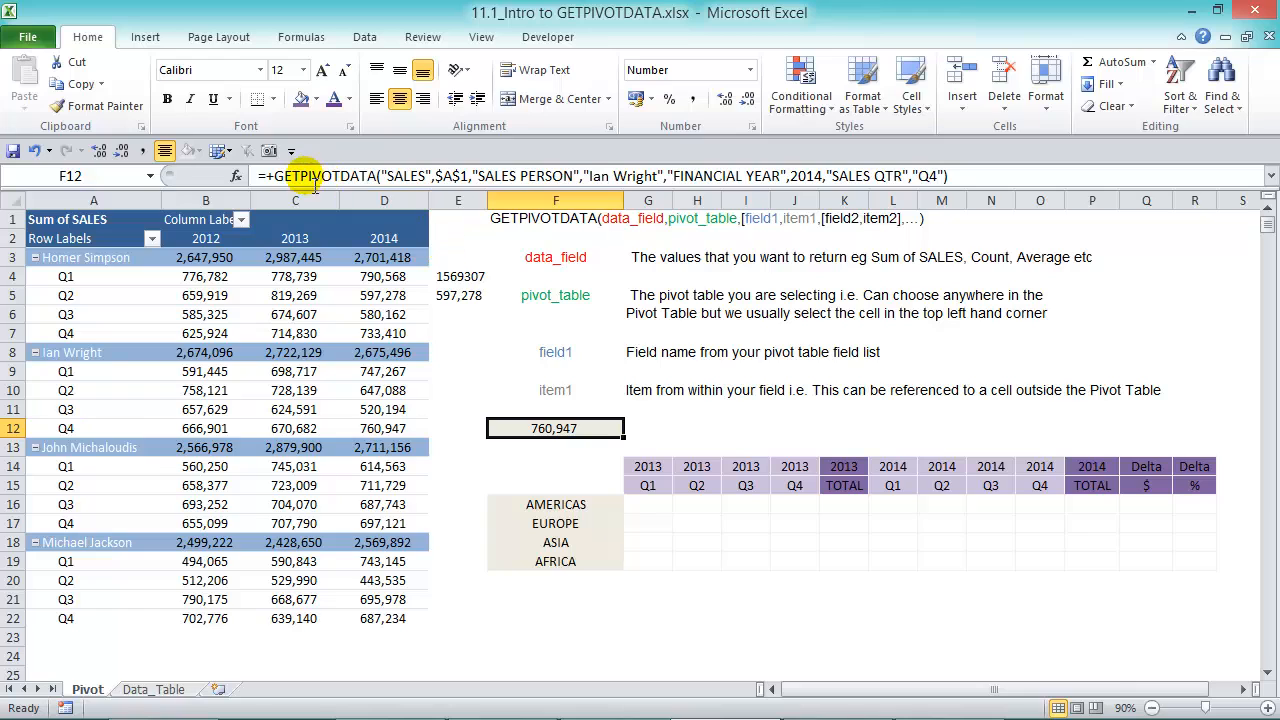
{"action": "left_click", "coordinate": [352, 180]}
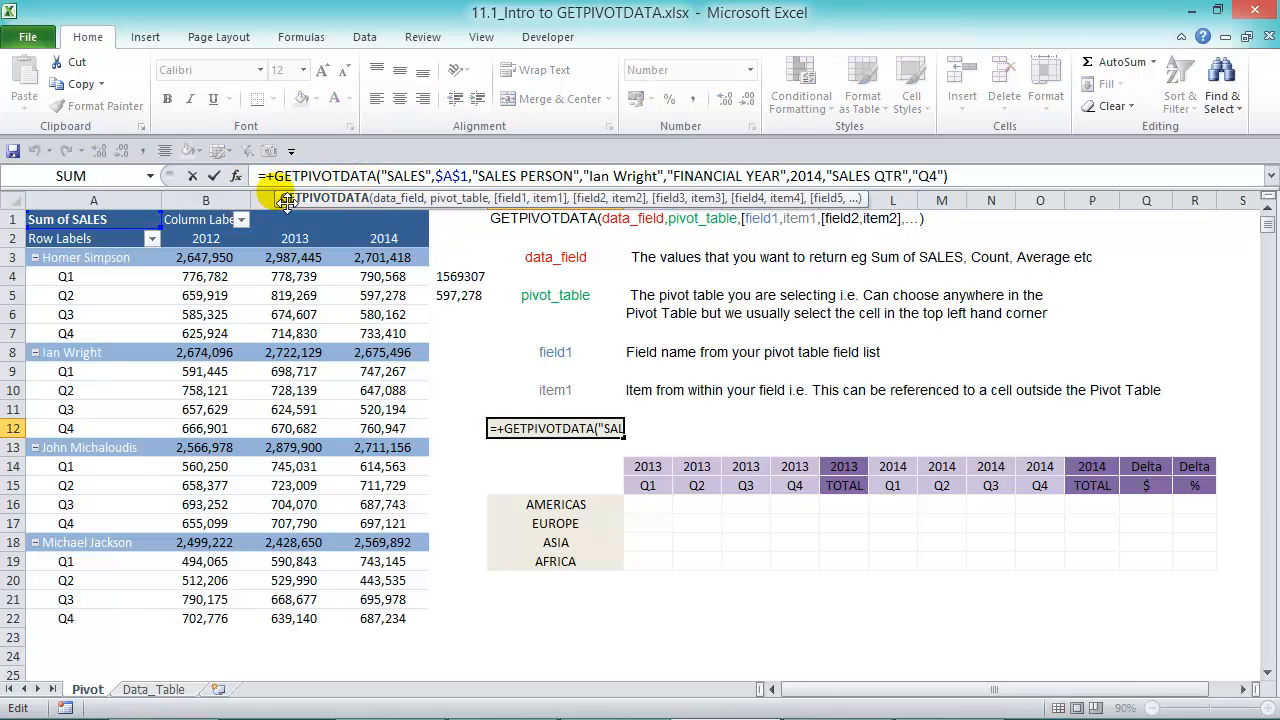
{"action": "left_click_drag", "start_coordinate": [276, 198], "coordinate": [280, 118]}
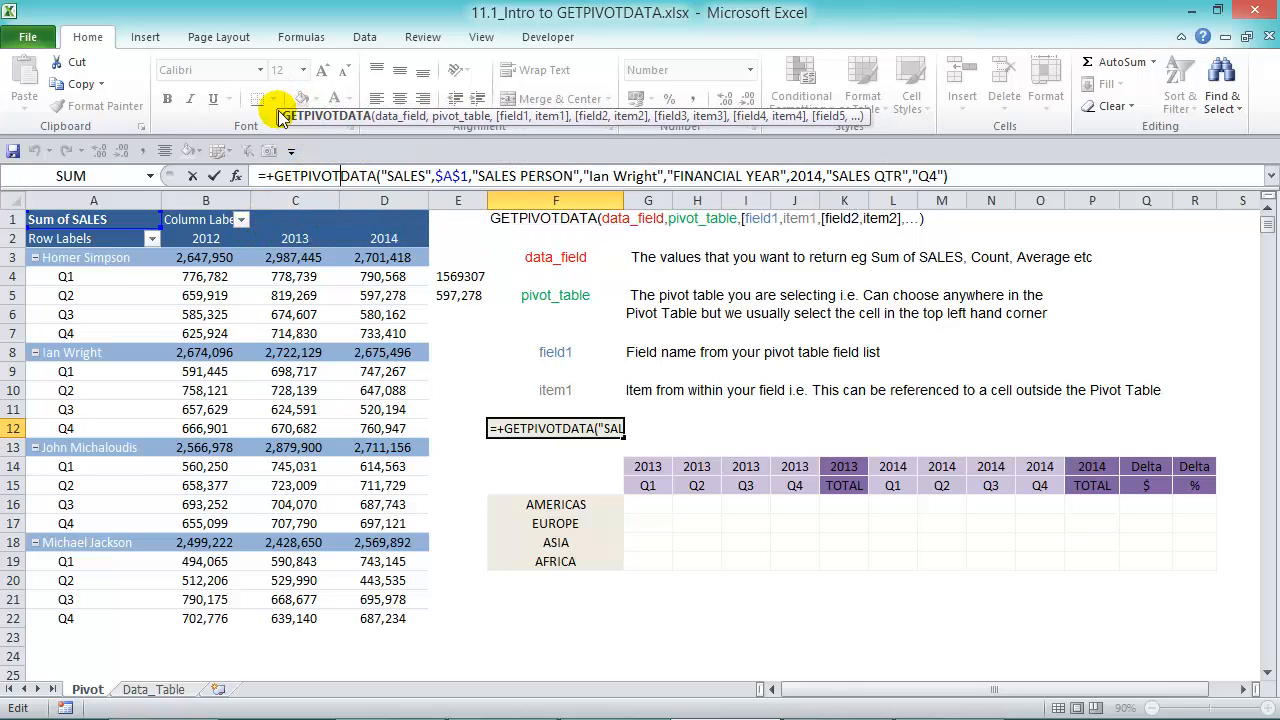
Open the GETPIVOTDATA help page, then close it.
{"action": "left_click", "coordinate": [340, 122]}
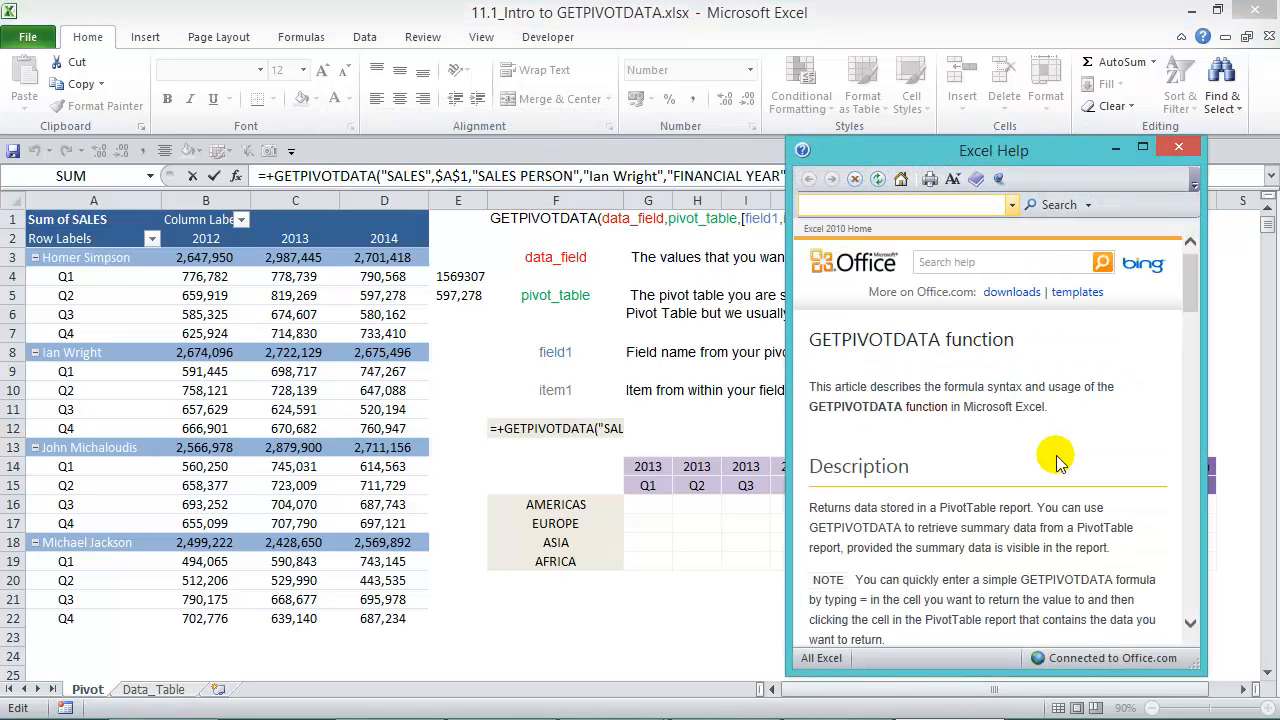
{"action": "left_click_drag", "start_coordinate": [1193, 272], "coordinate": [1194, 488]}
{"action": "left_click", "coordinate": [1181, 150]}
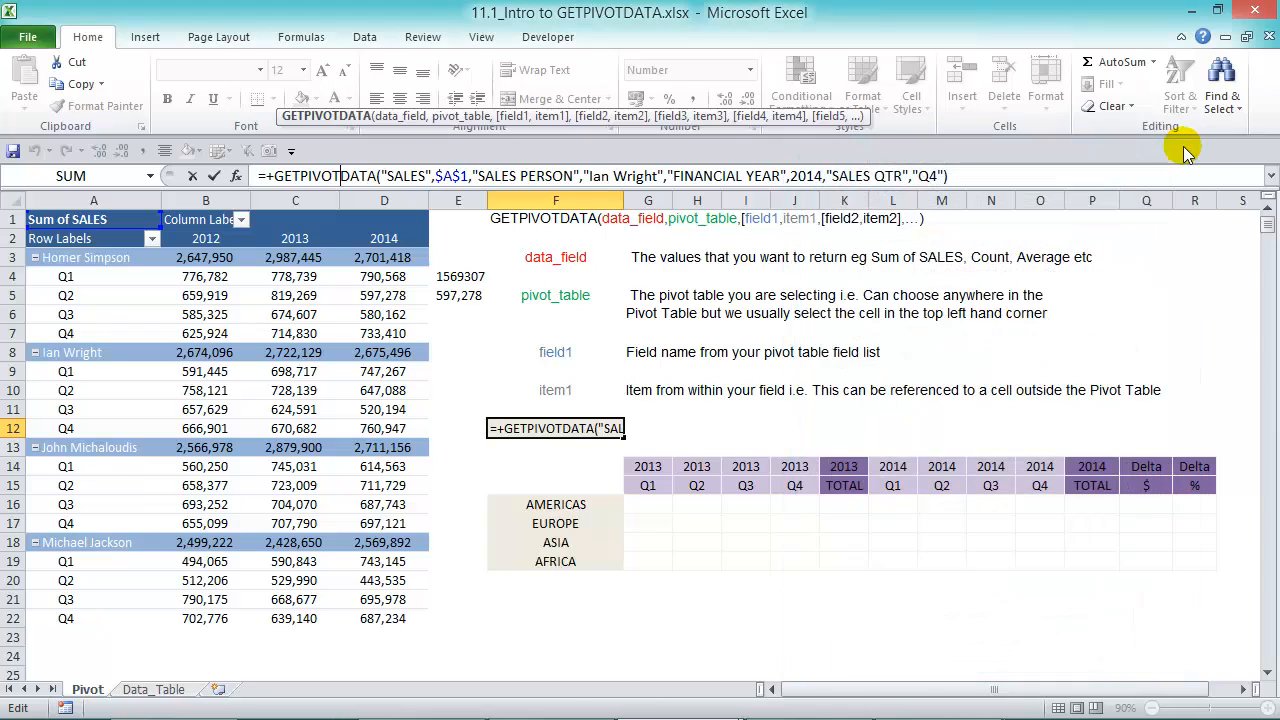
Highlight the data_field, pivot_table, field1 and item1 arguments of the F12 formula.
{"action": "left_click", "coordinate": [406, 117]}
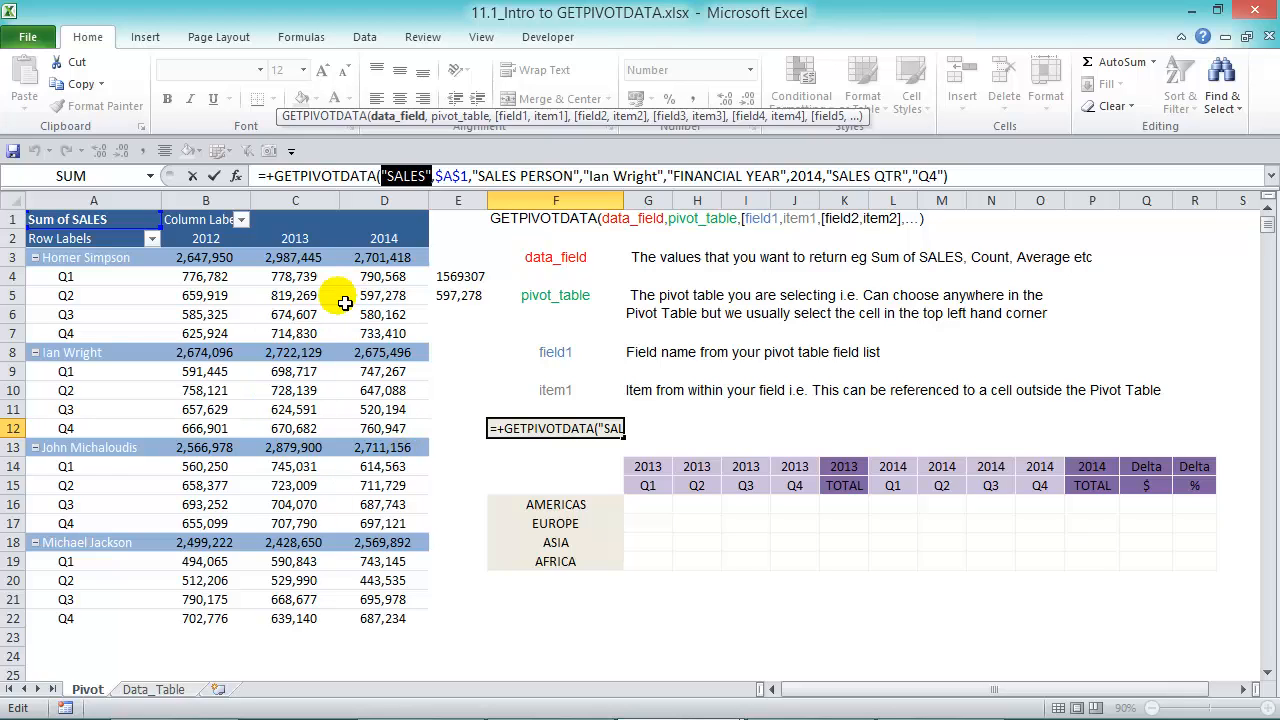
{"action": "left_click", "coordinate": [462, 116]}
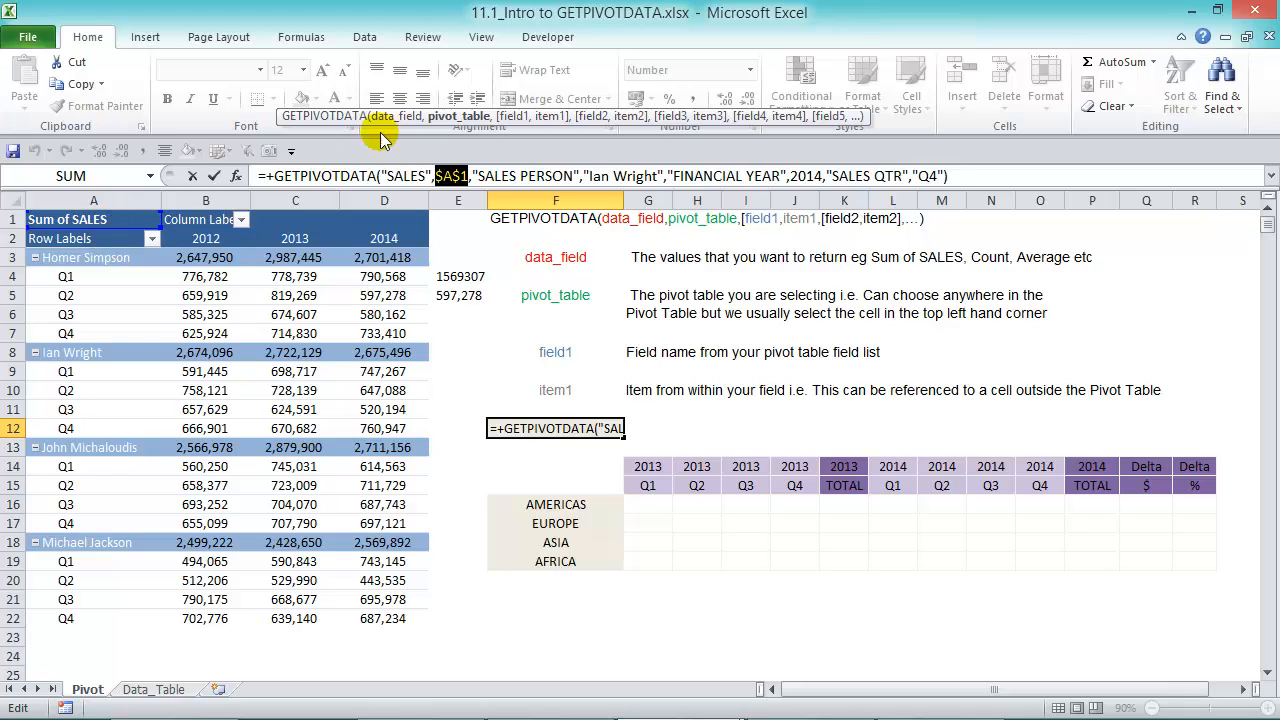
{"action": "left_click", "coordinate": [510, 116]}
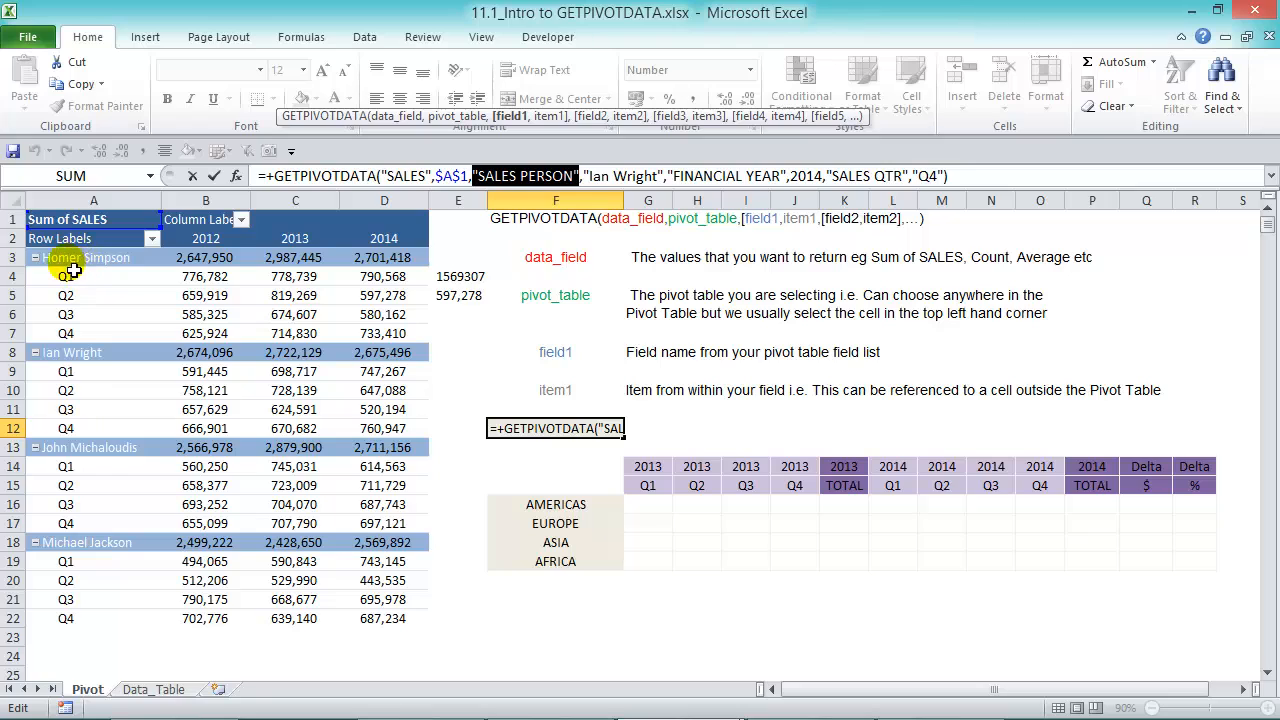
{"action": "left_click", "coordinate": [549, 117]}
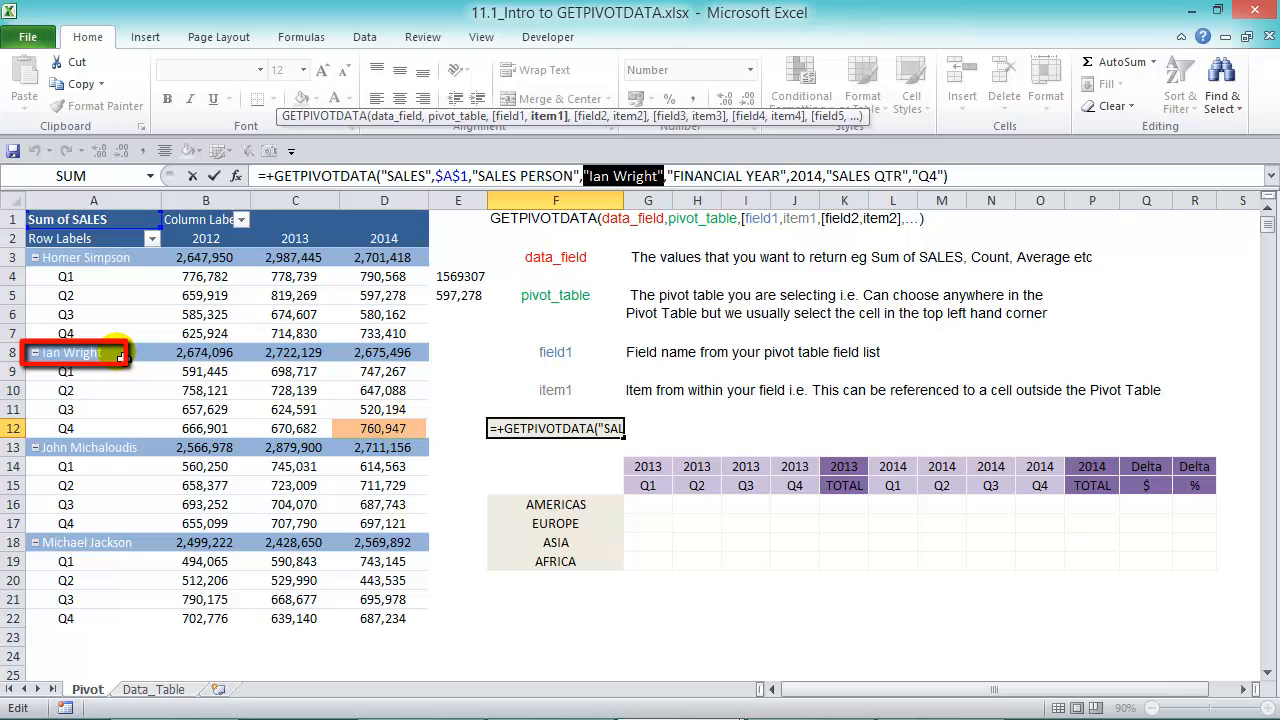
Highlight field2, item2, field3 and item3, then enter the F12 formula returning 760,947.
{"action": "left_click", "coordinate": [590, 116]}
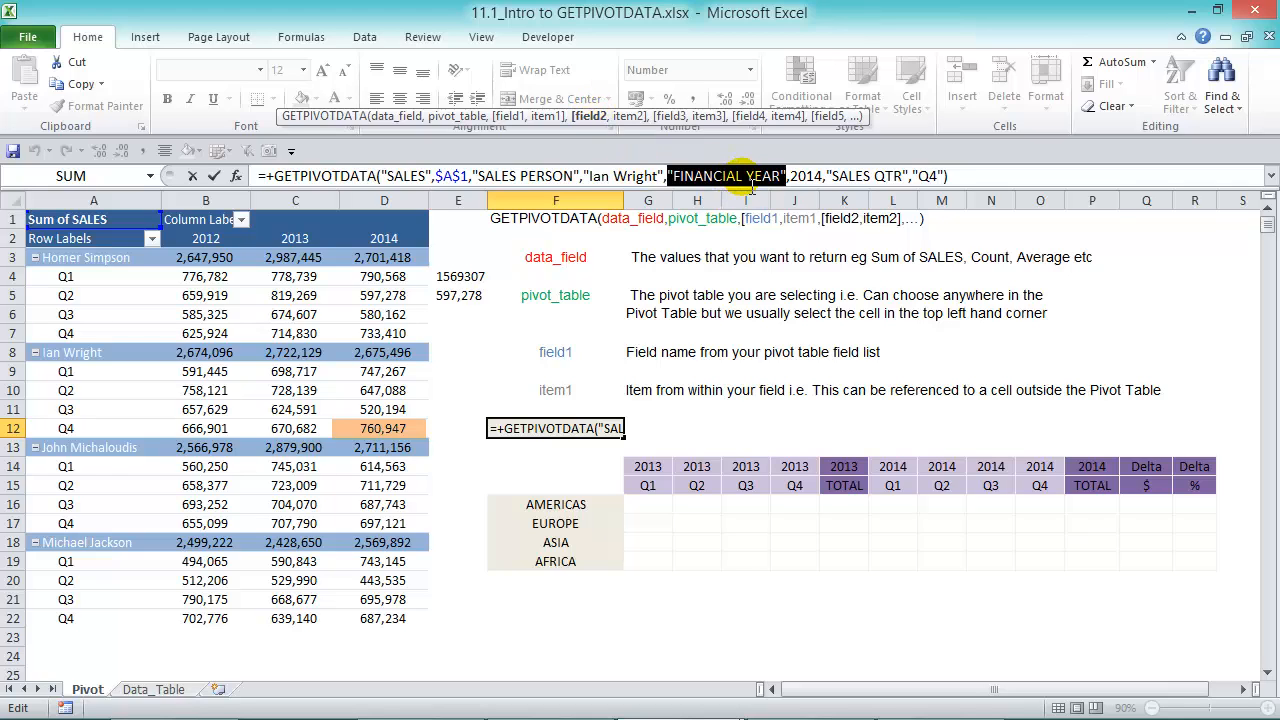
{"action": "left_click", "coordinate": [628, 116]}
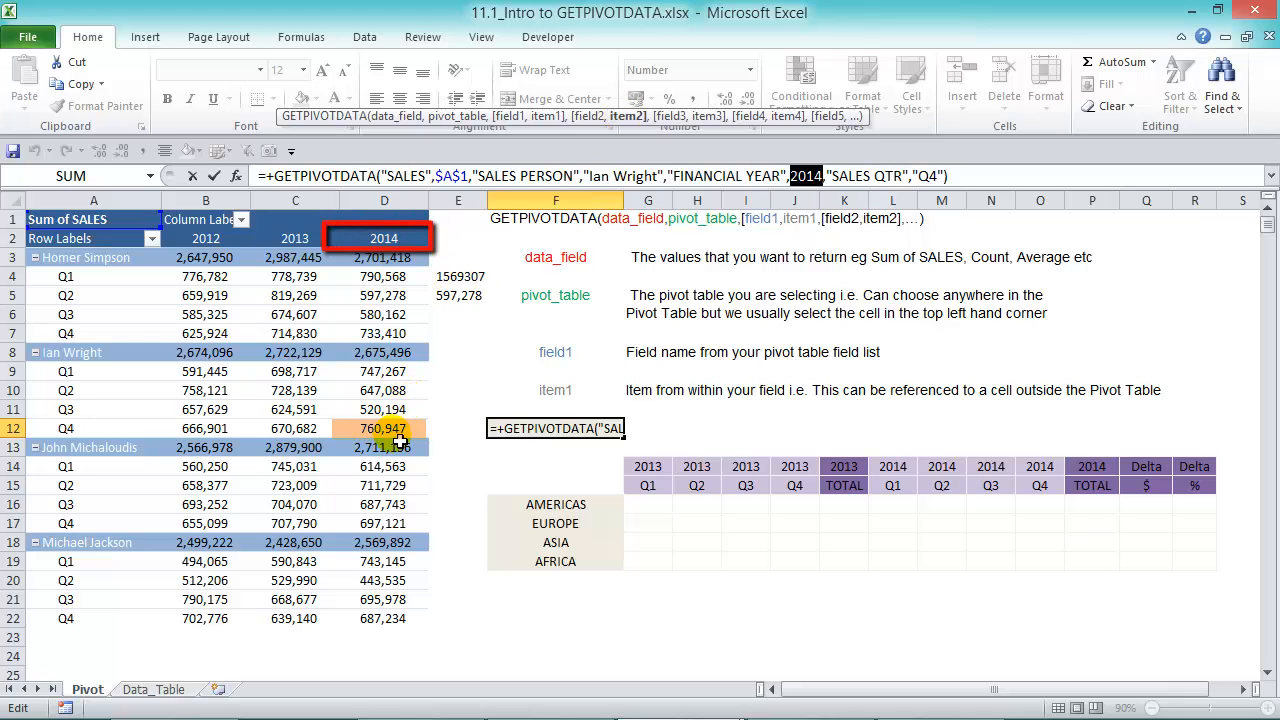
{"action": "left_click", "coordinate": [670, 117]}
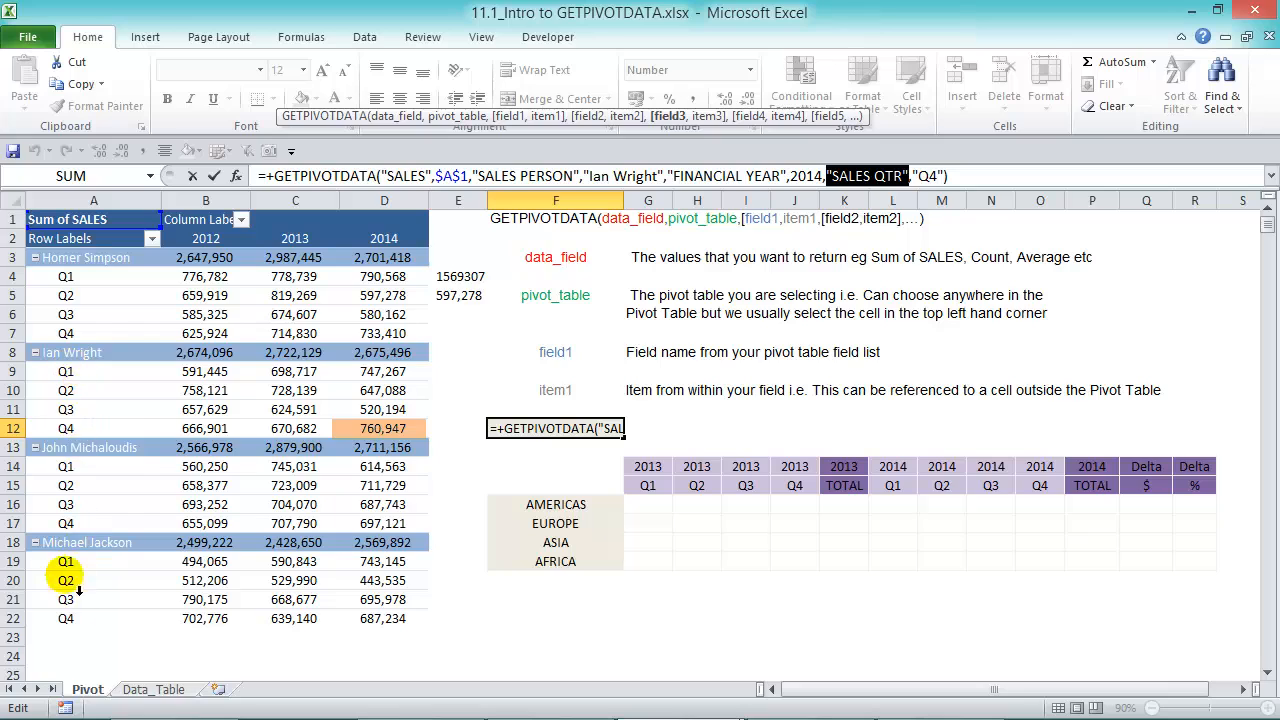
{"action": "left_click", "coordinate": [708, 117]}
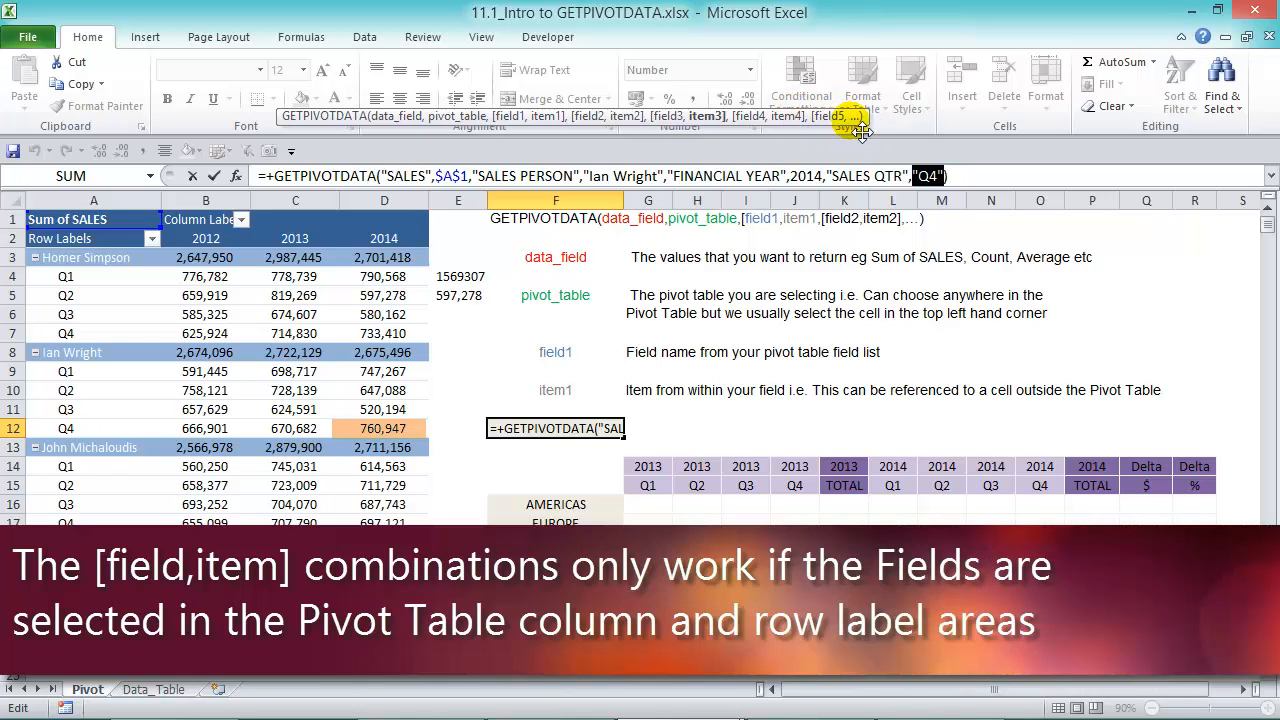
{"action": "left_click", "coordinate": [215, 175]}
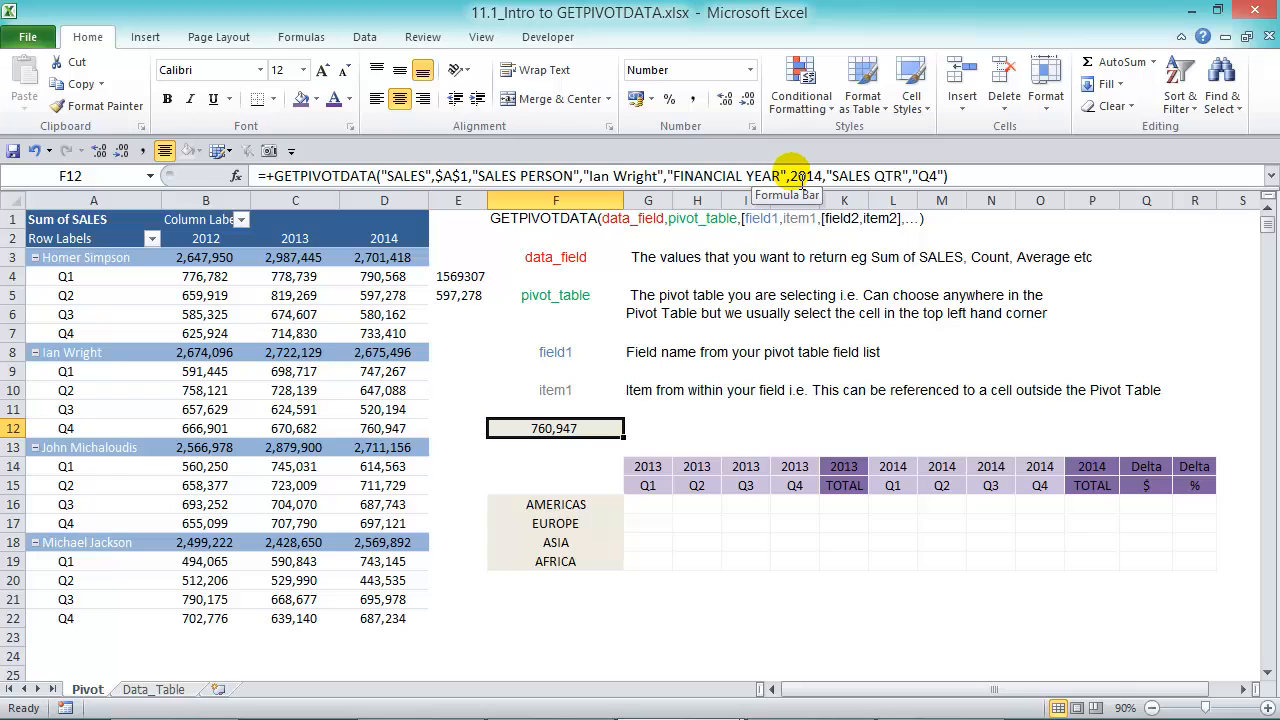
Change the F12 formula's year from 2014 to 2013 and quarter from Q4 to Q3.
{"action": "double_click", "coordinate": [805, 177]}
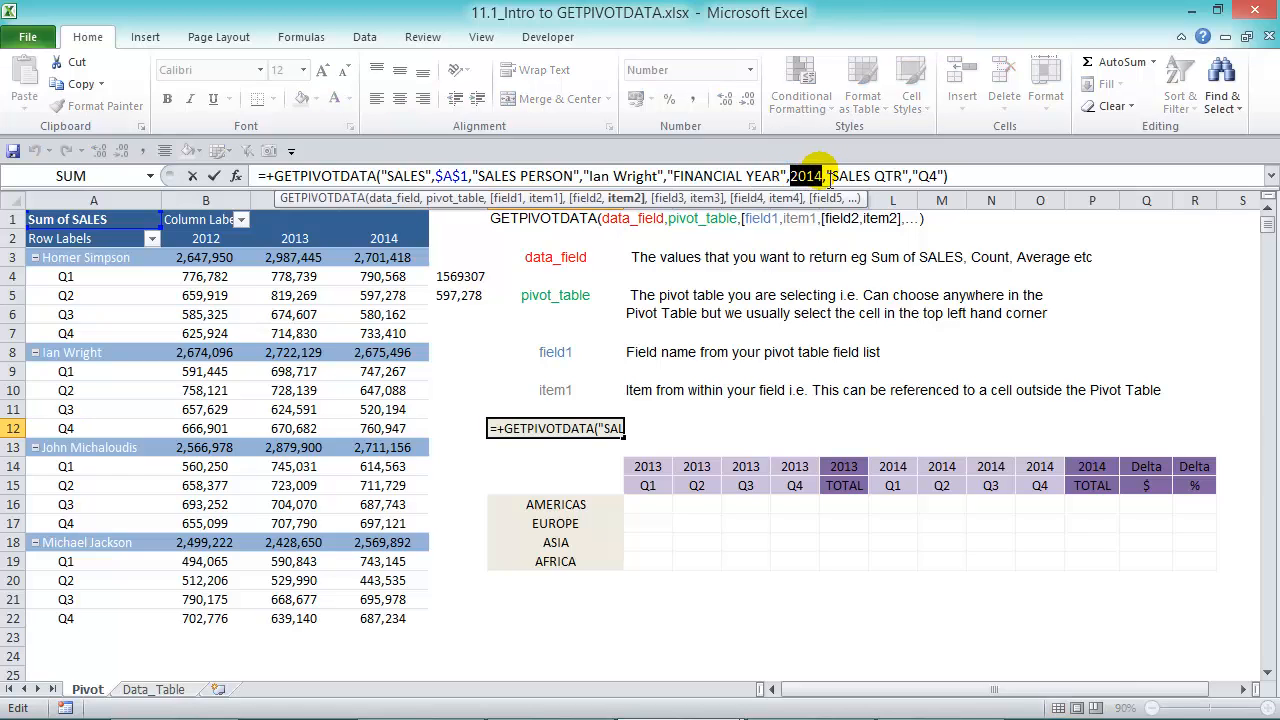
{"action": "type", "text": "2013"}
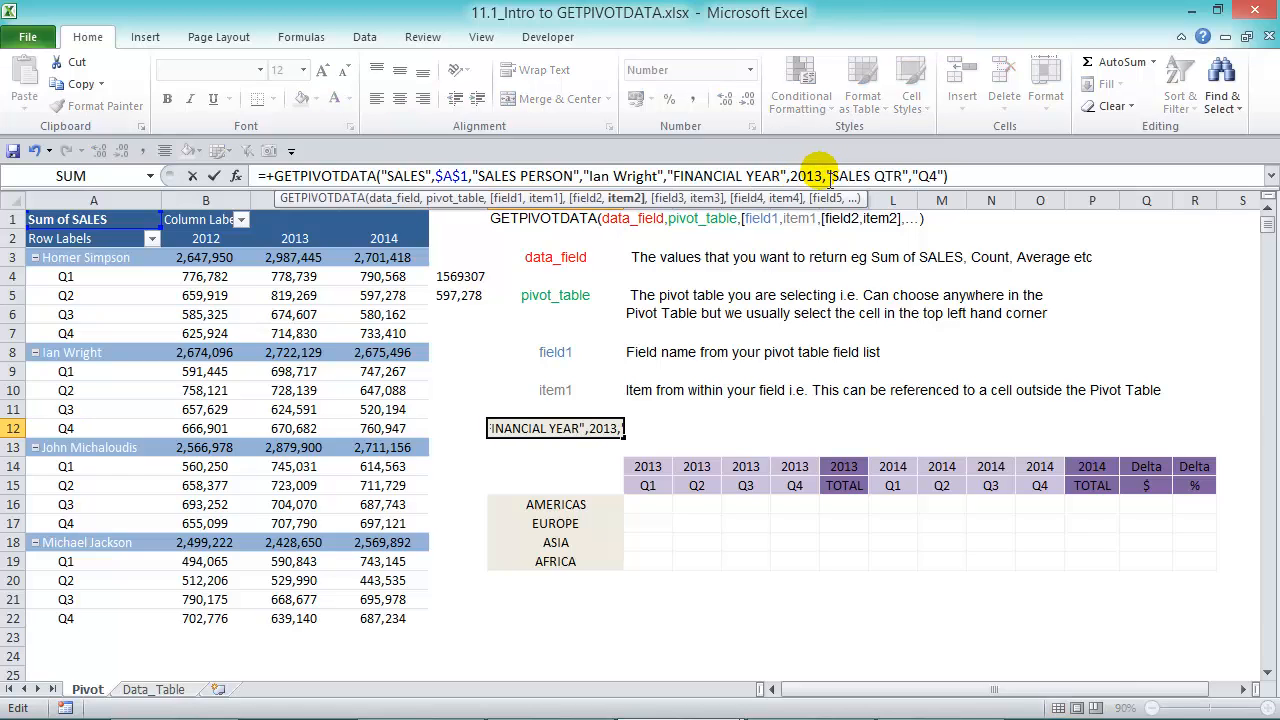
{"action": "key", "text": "Return"}
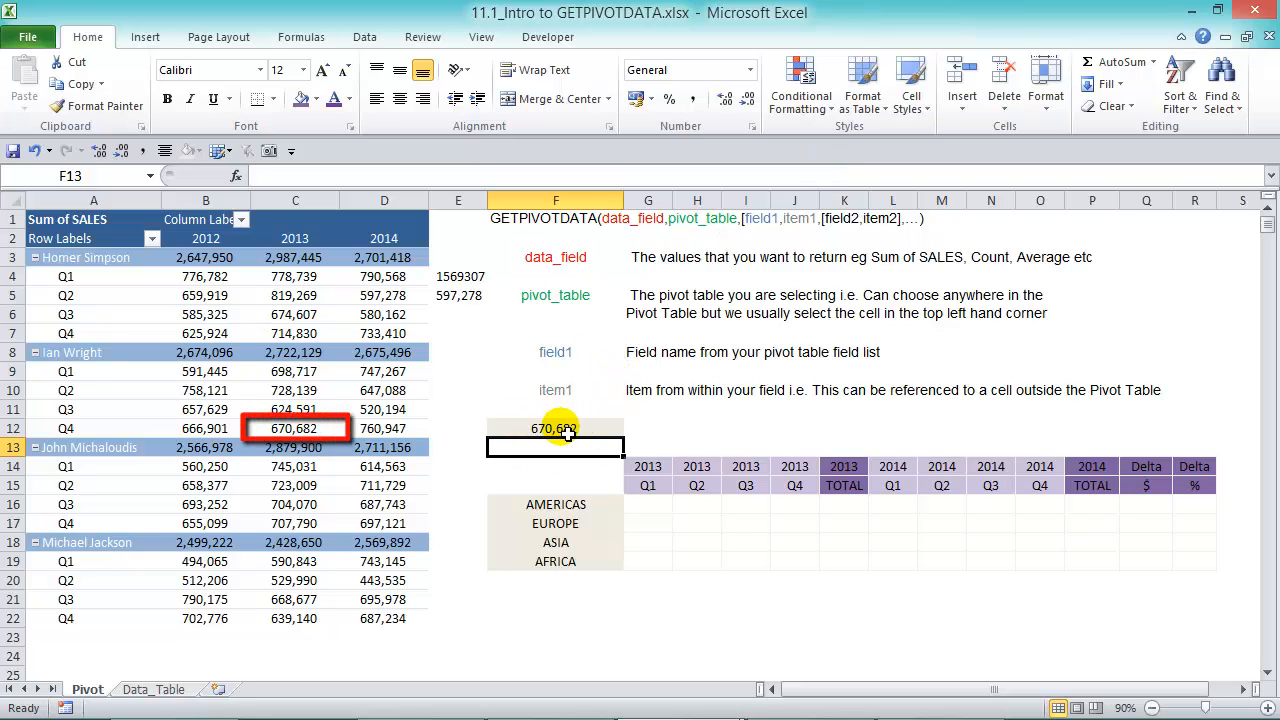
{"action": "left_click", "coordinate": [605, 432]}
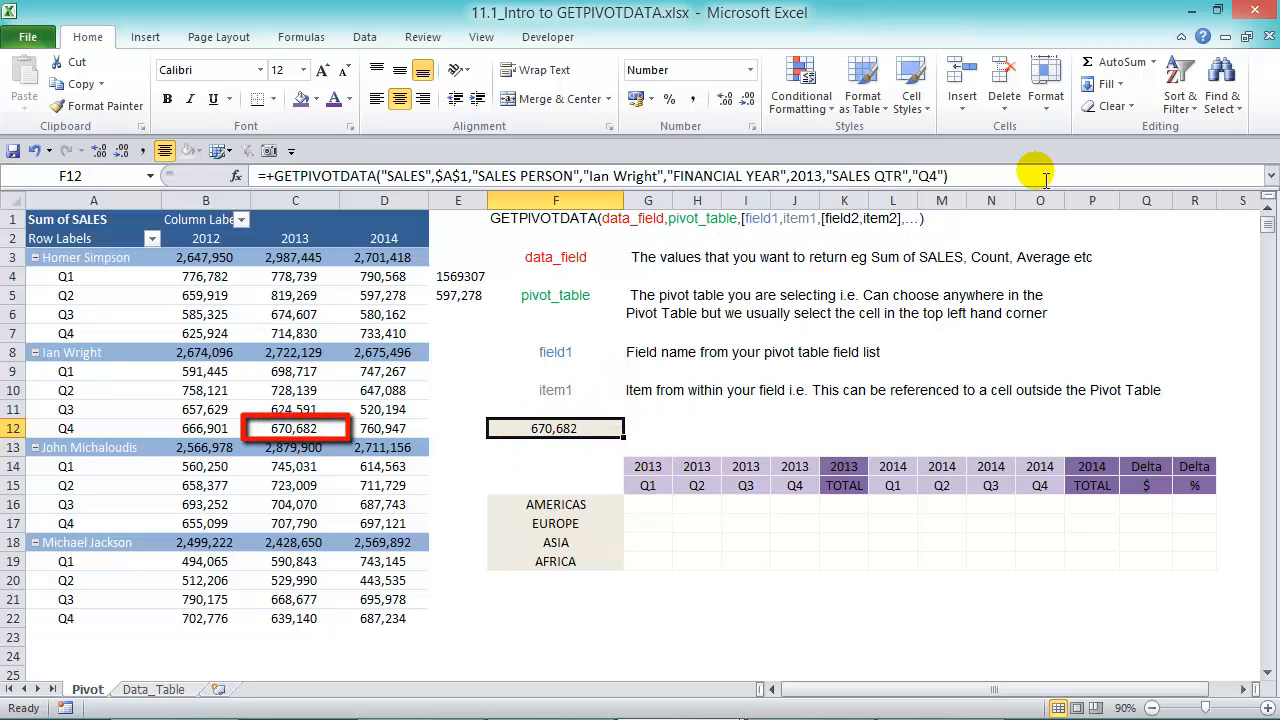
{"action": "double_click", "coordinate": [927, 176]}
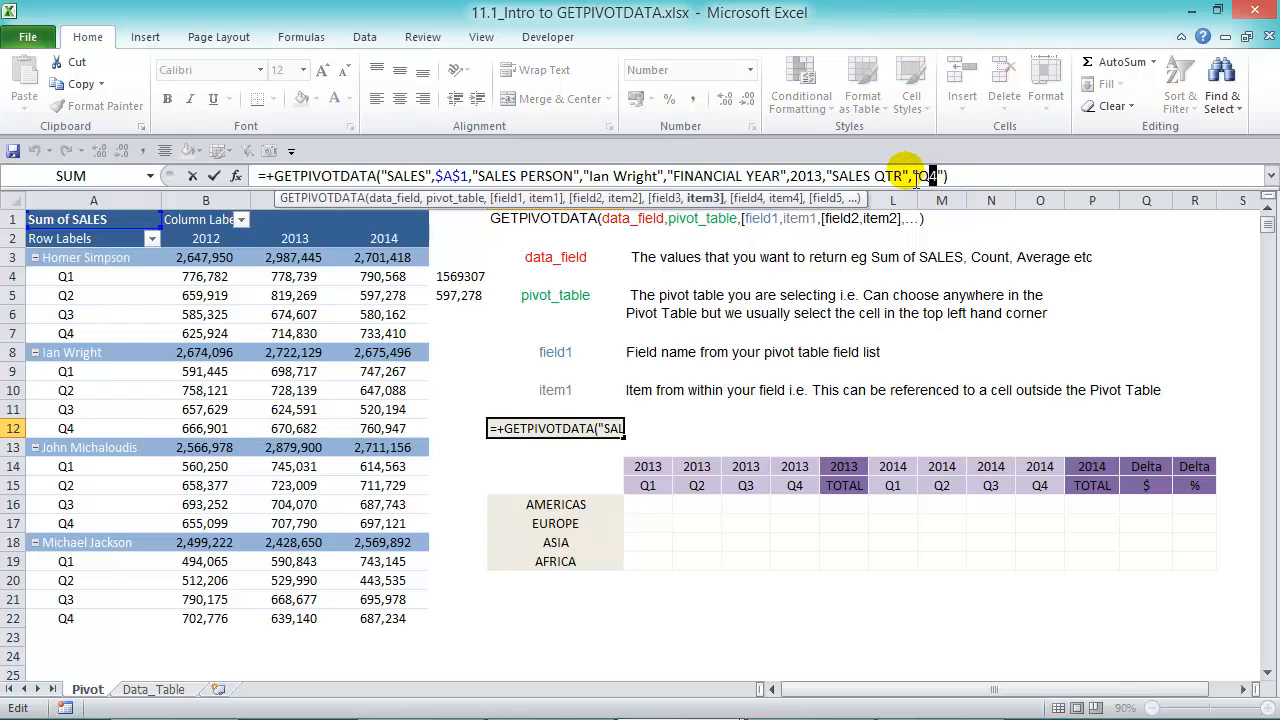
{"action": "type", "text": "Q3"}
{"action": "key", "text": "Return"}
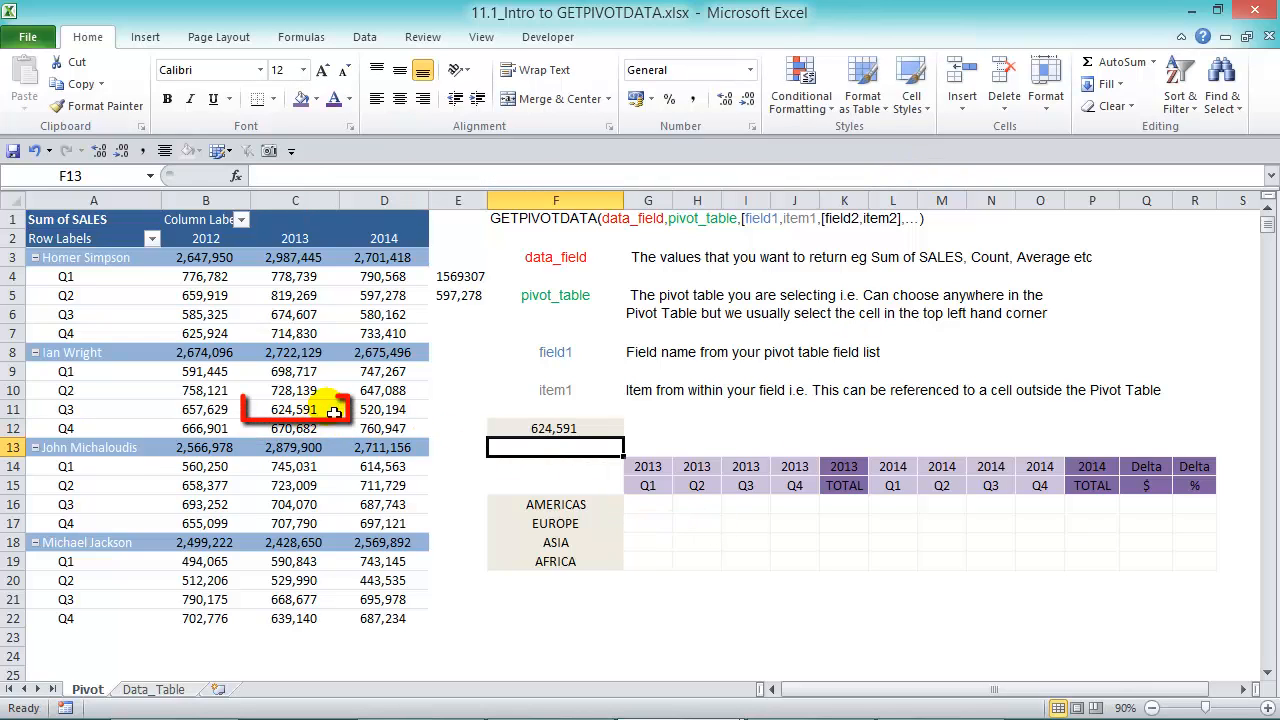
Replace the salesperson in the F12 formula with the third salesperson, returning 704,070.
{"action": "mouse_move", "coordinate": [316, 414]}
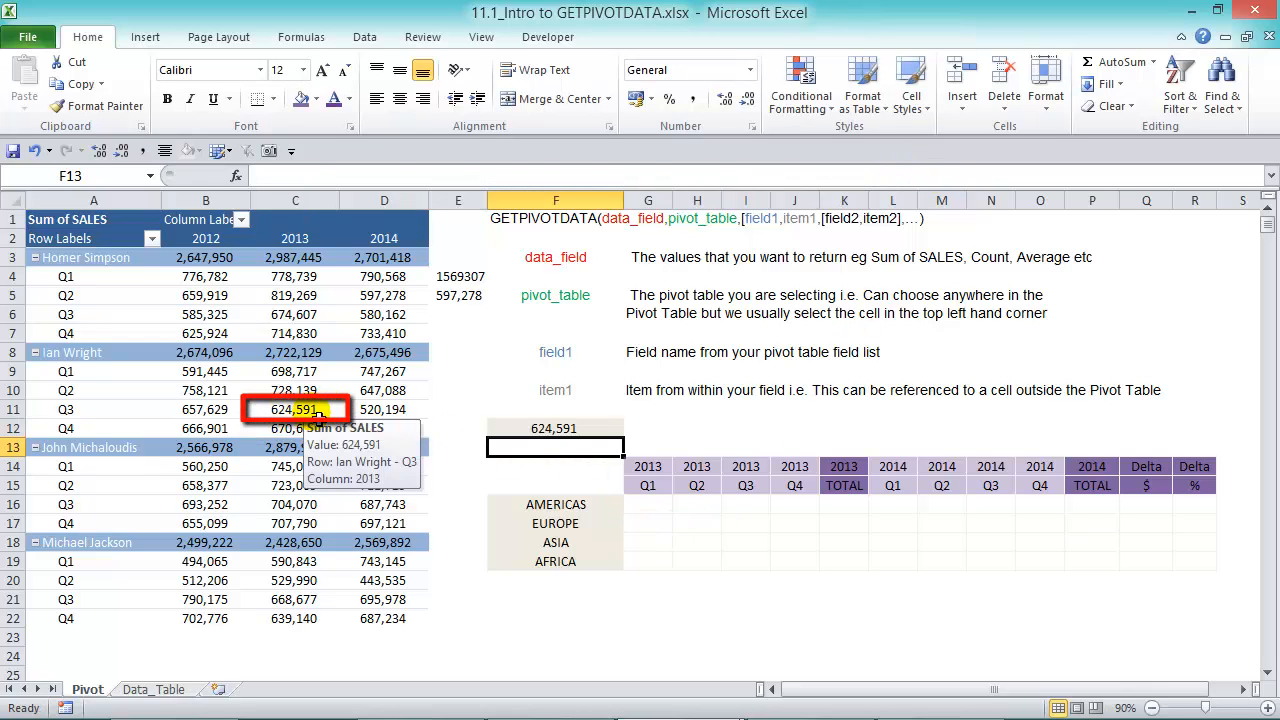
{"action": "left_click", "coordinate": [510, 428]}
{"action": "left_click_drag", "start_coordinate": [589, 176], "coordinate": [663, 176]}
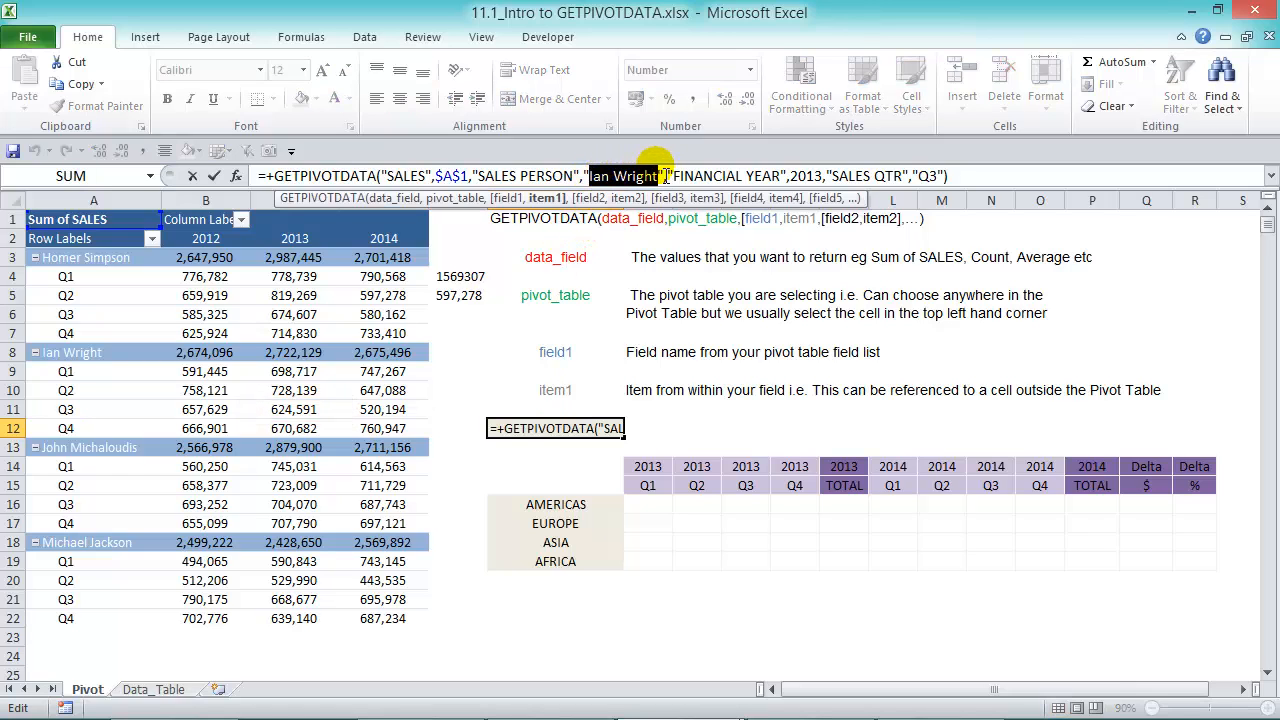
{"action": "type", "text": "John"}
{"action": "type", "text": " Michalou"}
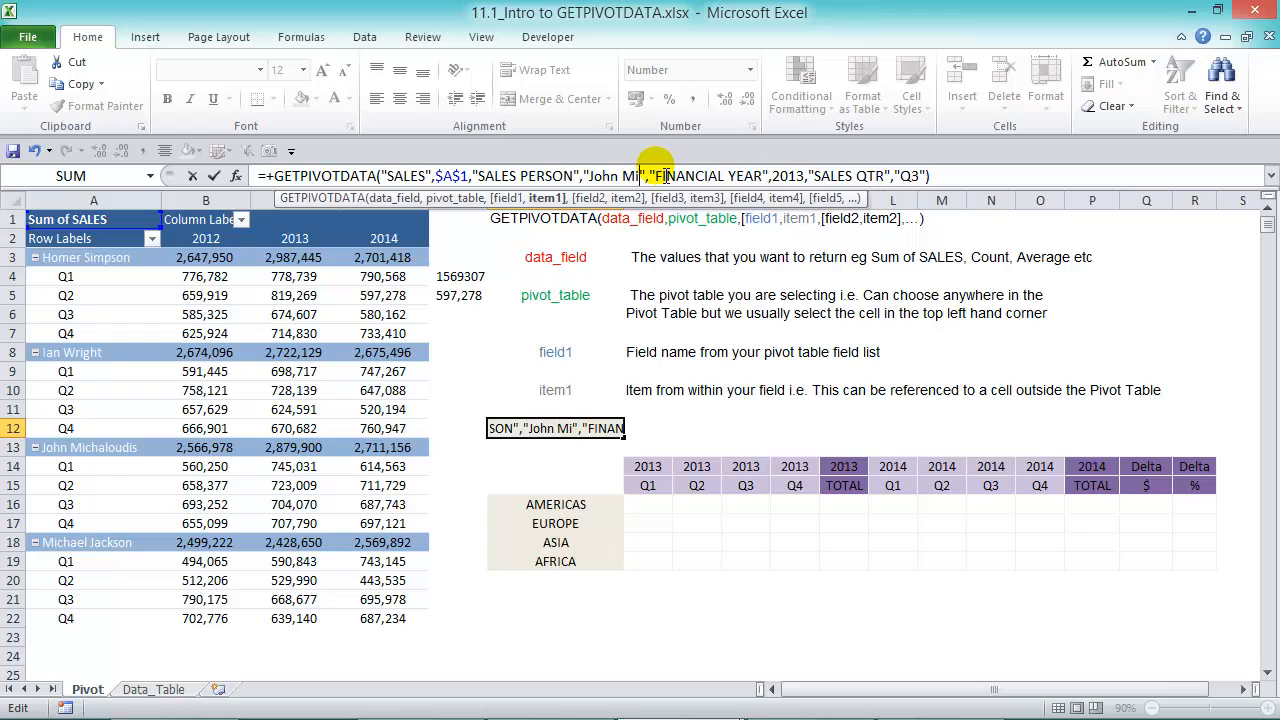
{"action": "type", "text": "dis"}
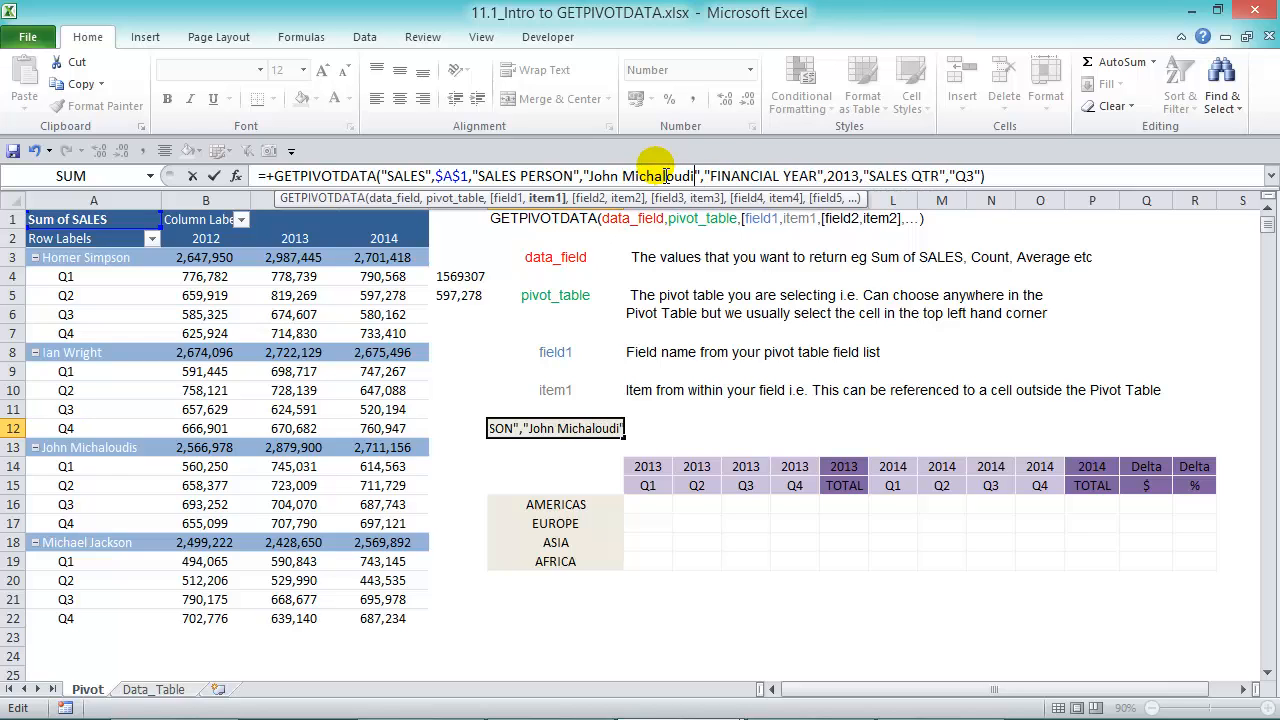
{"action": "key", "text": "Return"}
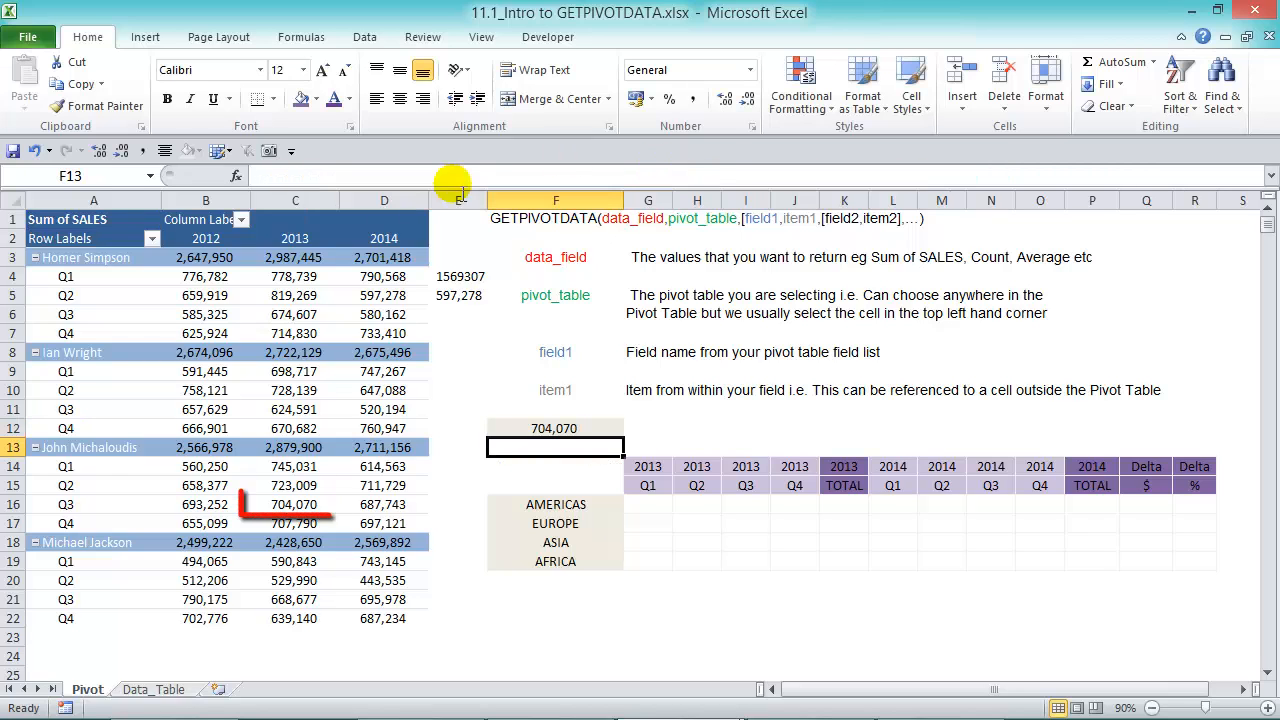
{"action": "left_click", "coordinate": [310, 524]}
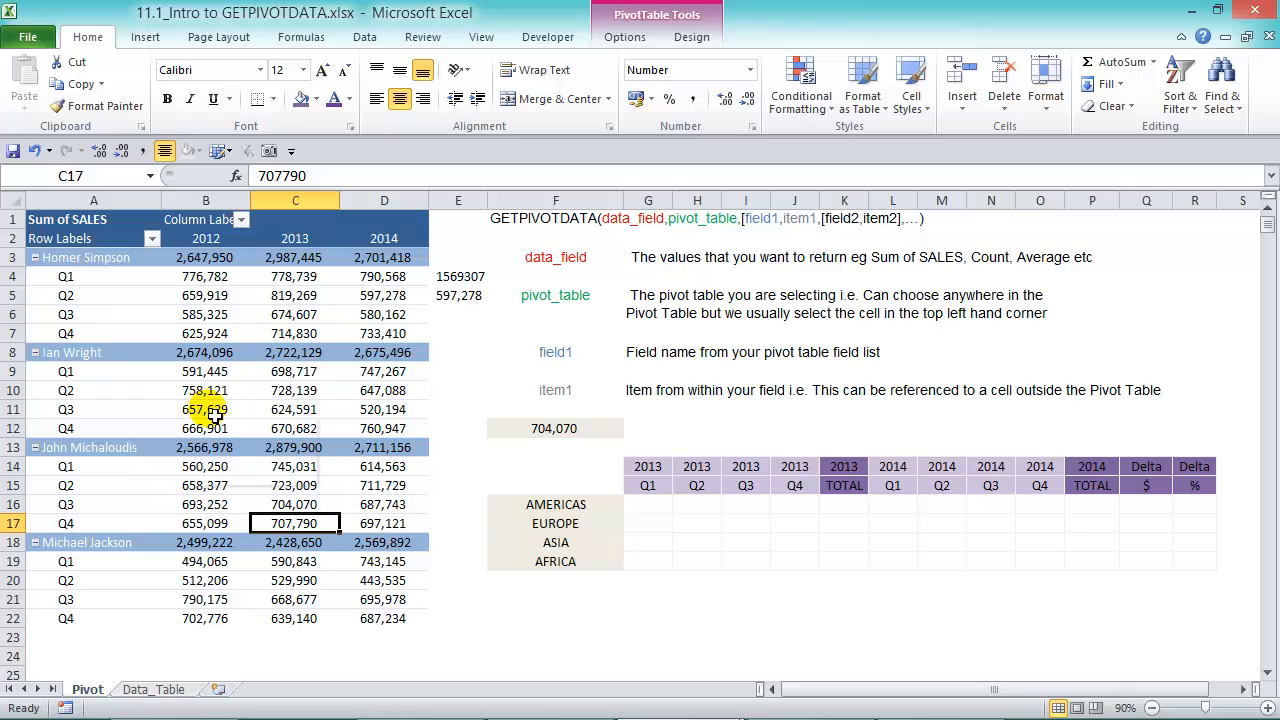
{"action": "mouse_move", "coordinate": [212, 414]}
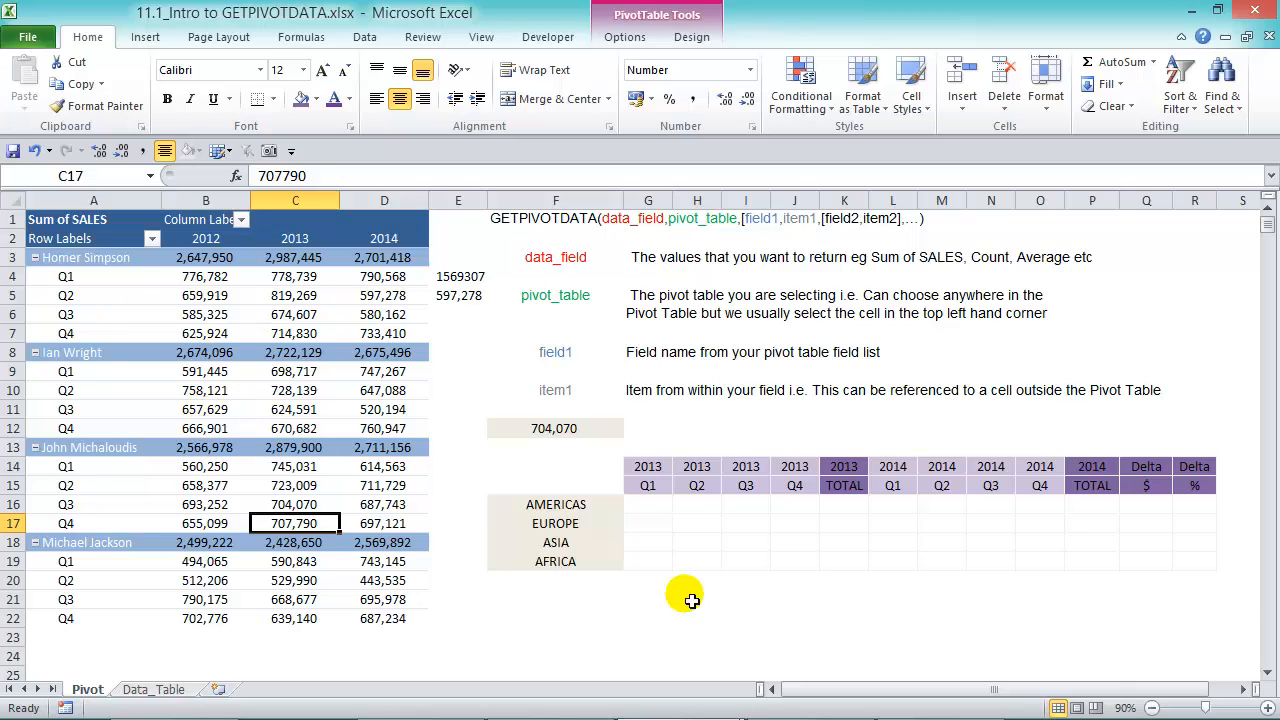